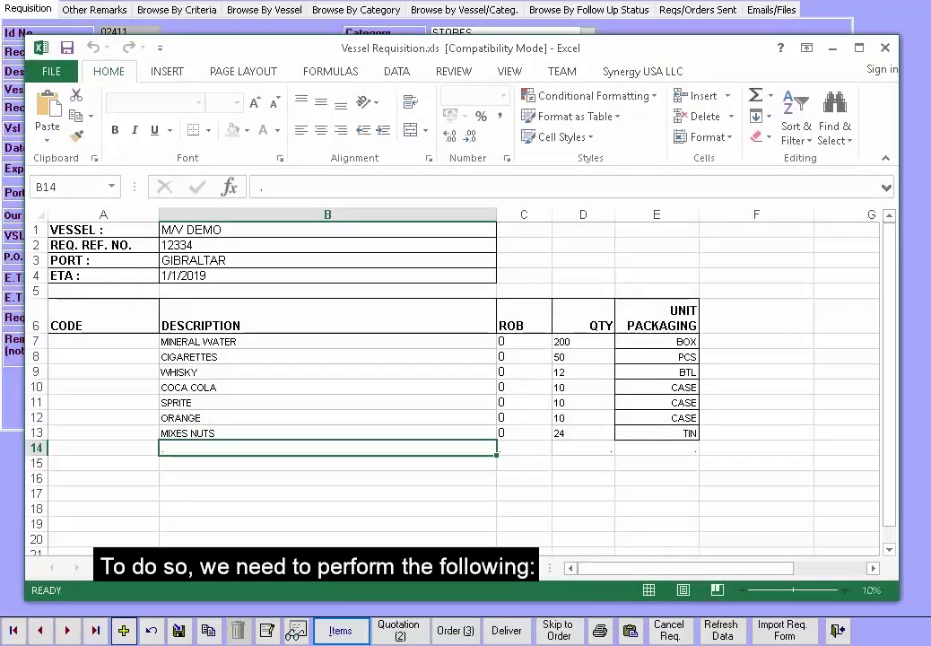
- Start a new requisition for DEMO SHIPPING COMPANY LTD. with vessel DEMOSEAS and port Gibraltar
left_click(886, 48)
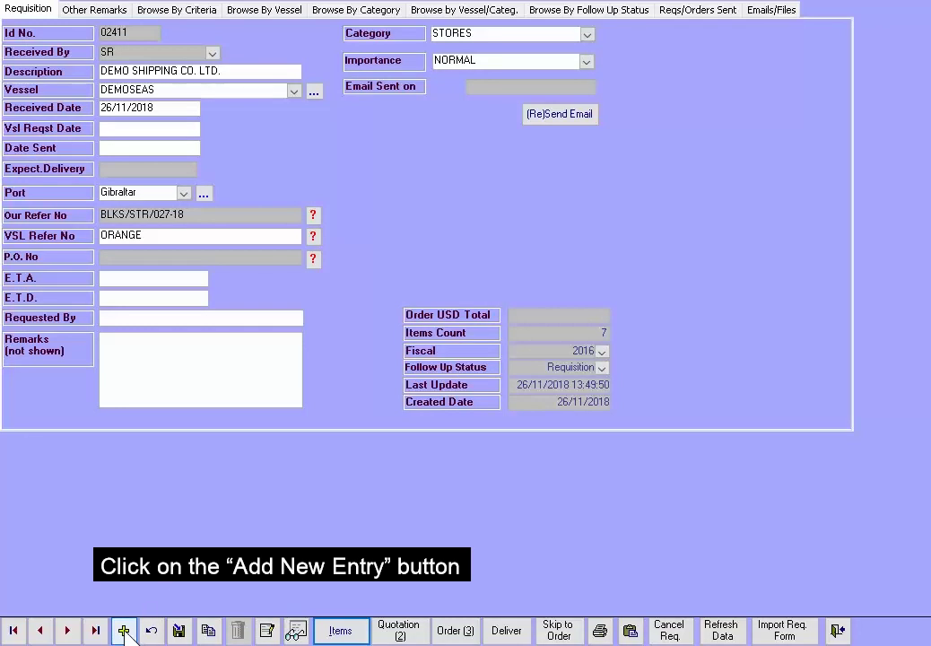
left_click(124, 630)
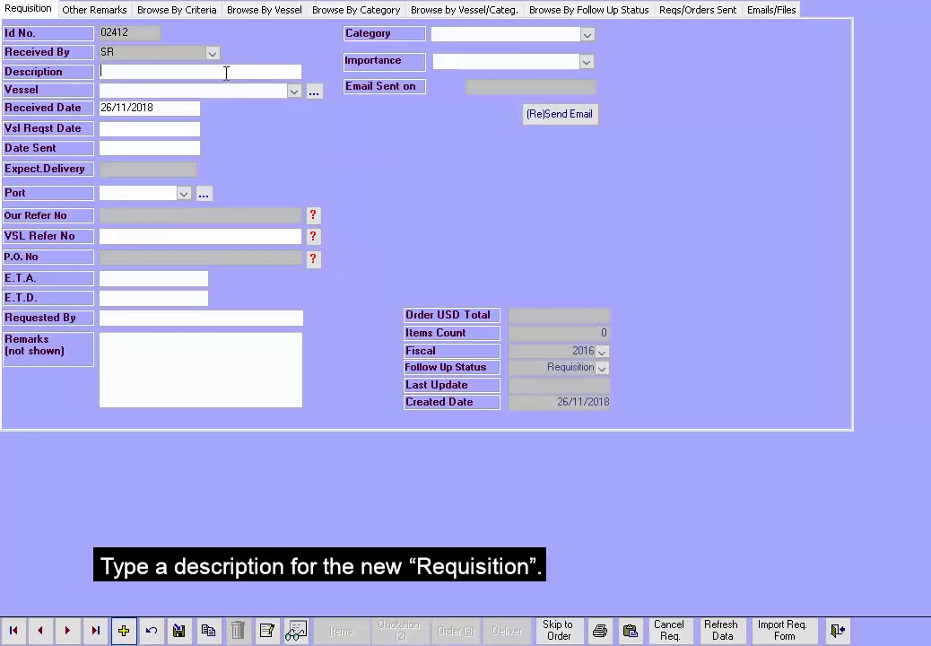
type("DEMO SHIPPING COMPANY LTD.")
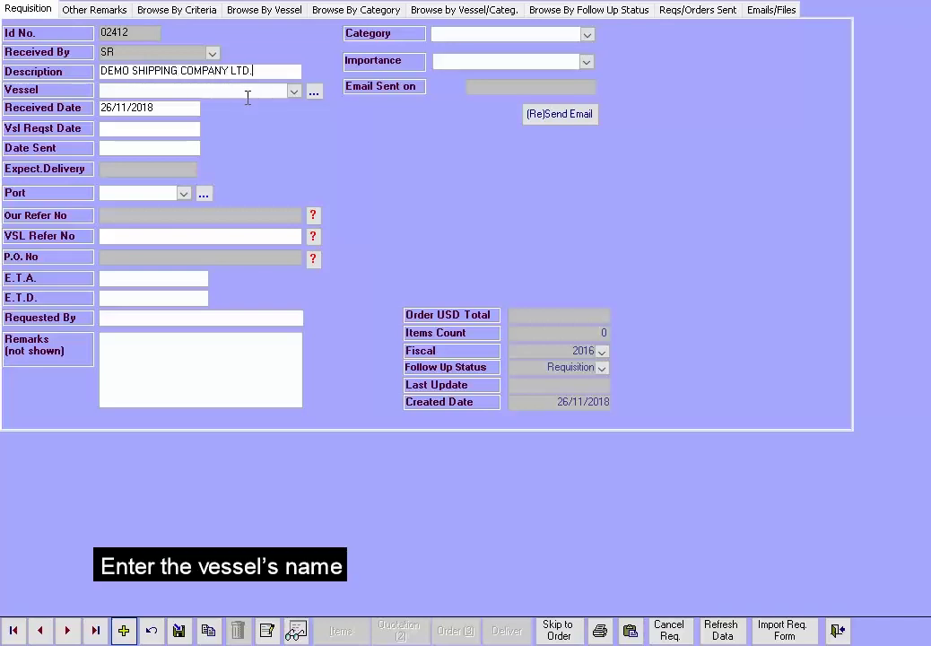
left_click(293, 93)
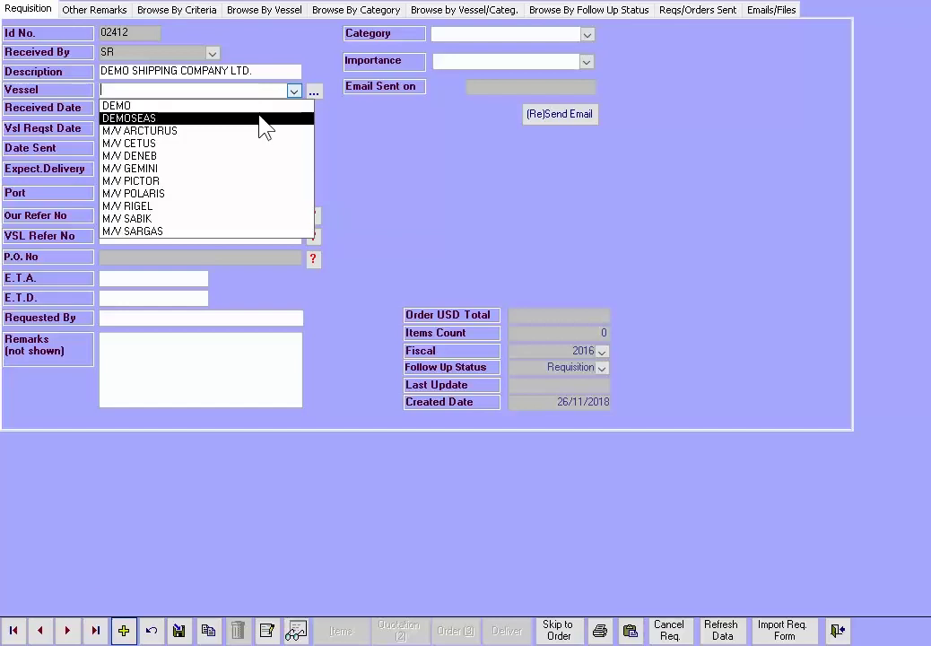
left_click(259, 119)
left_click(183, 195)
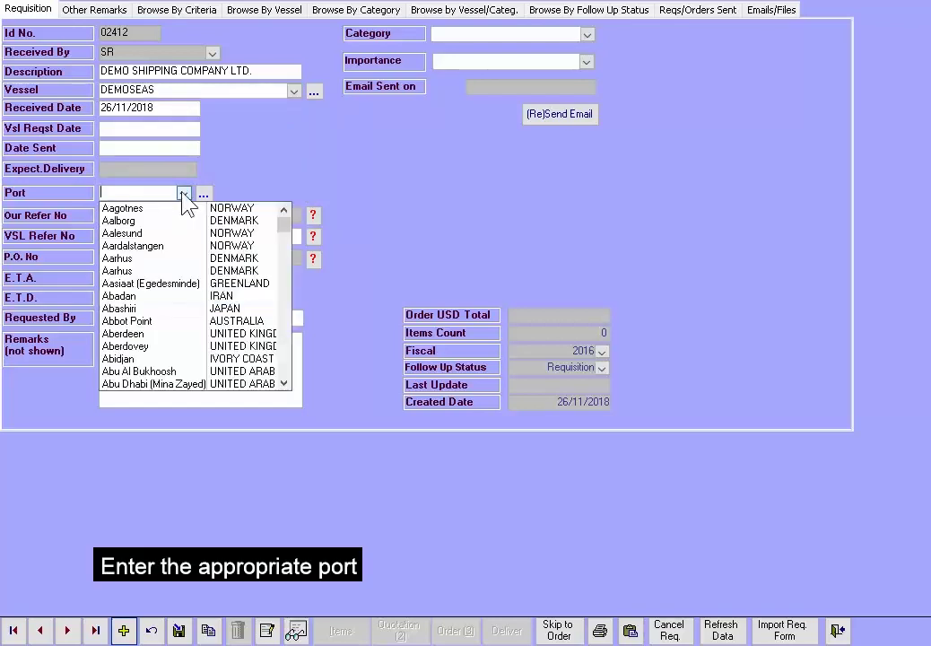
type("Gibraltar")
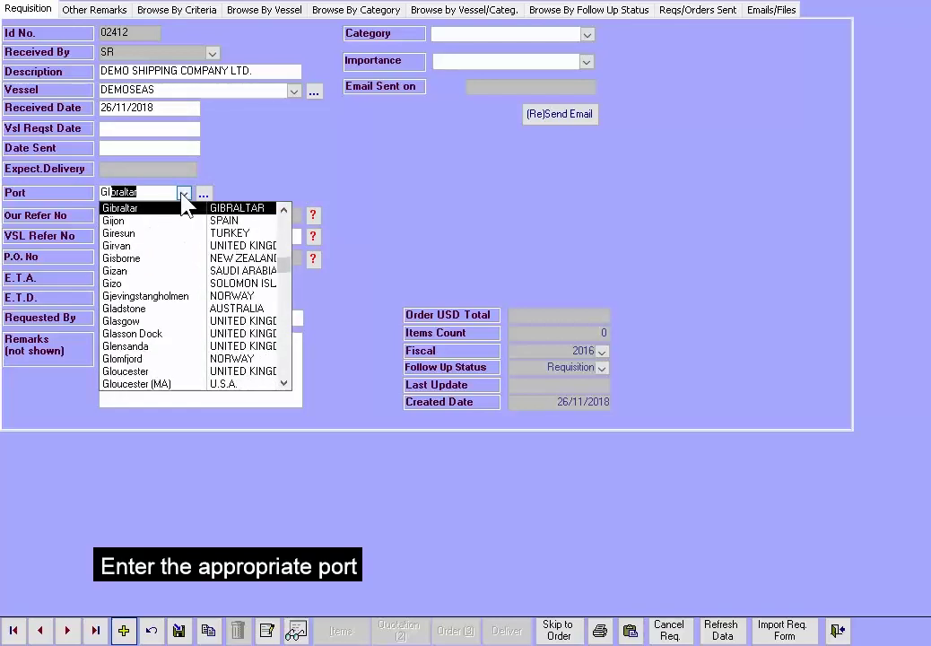
key("Return")
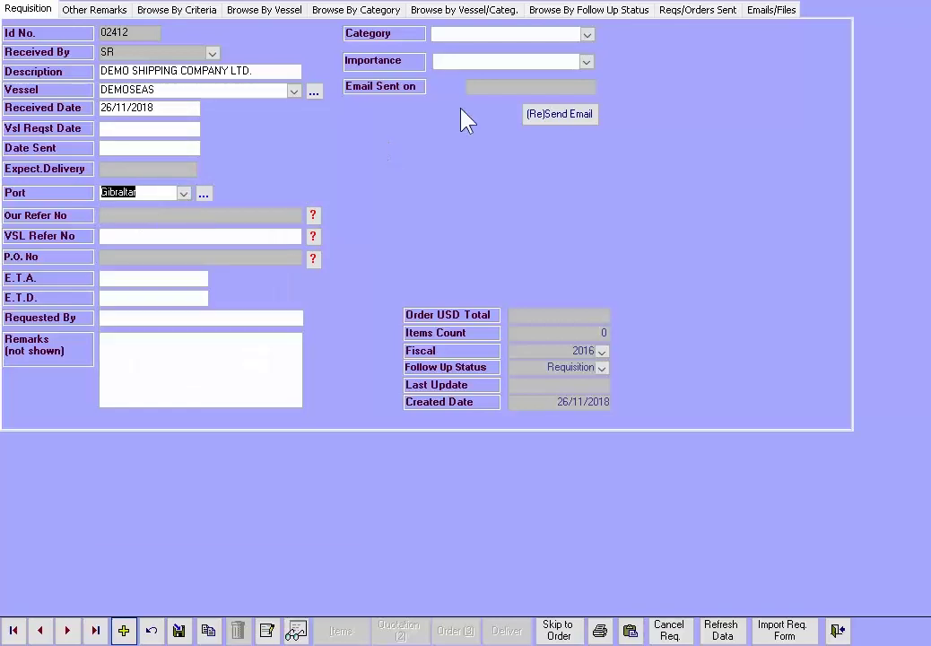
- Set category STORES and importance NORMAL, then save the requisition
left_click(587, 35)
type("S")
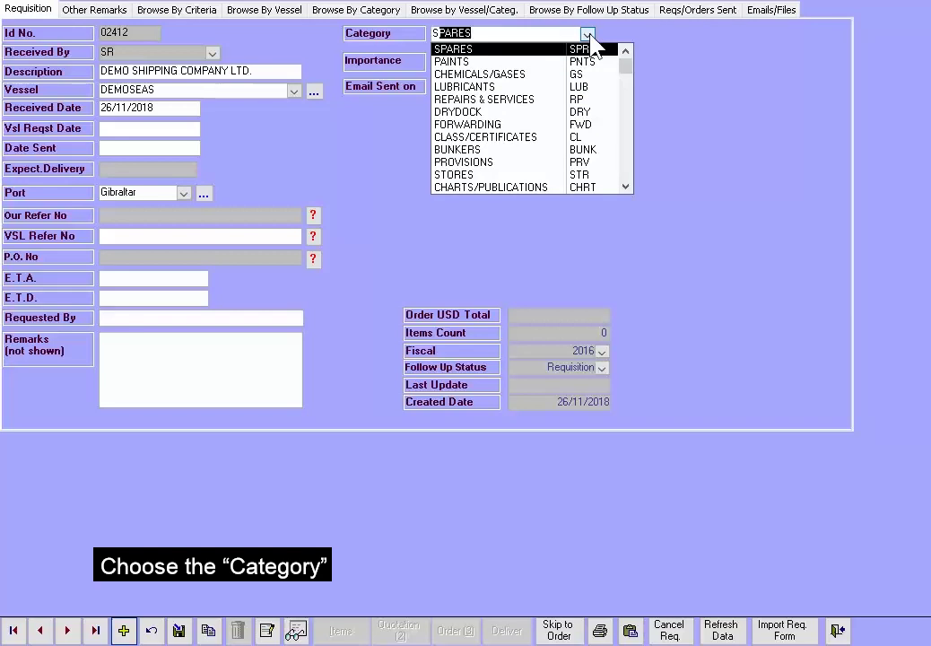
type("TO")
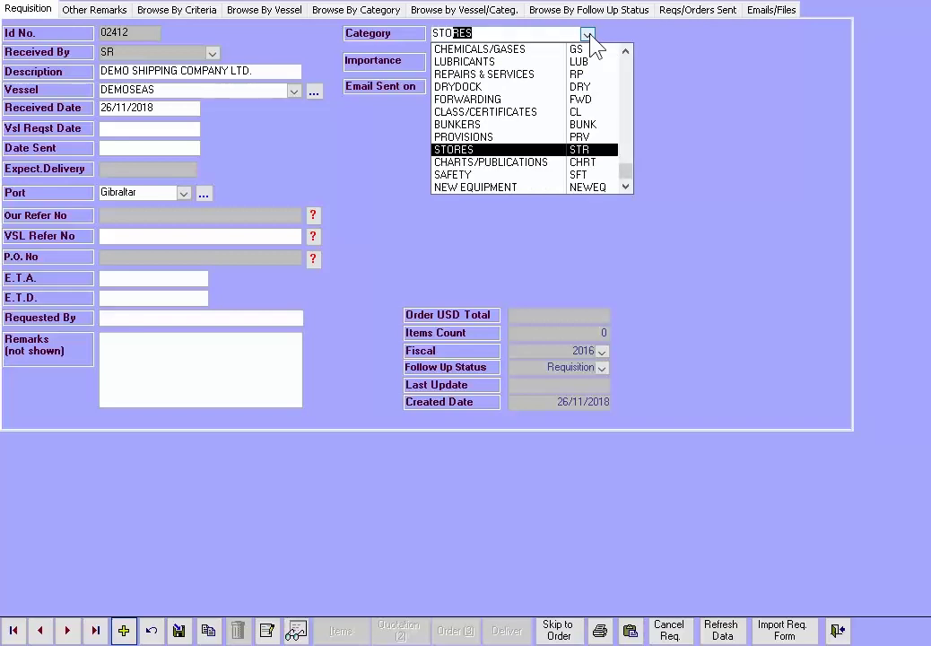
left_click(491, 150)
left_click(587, 62)
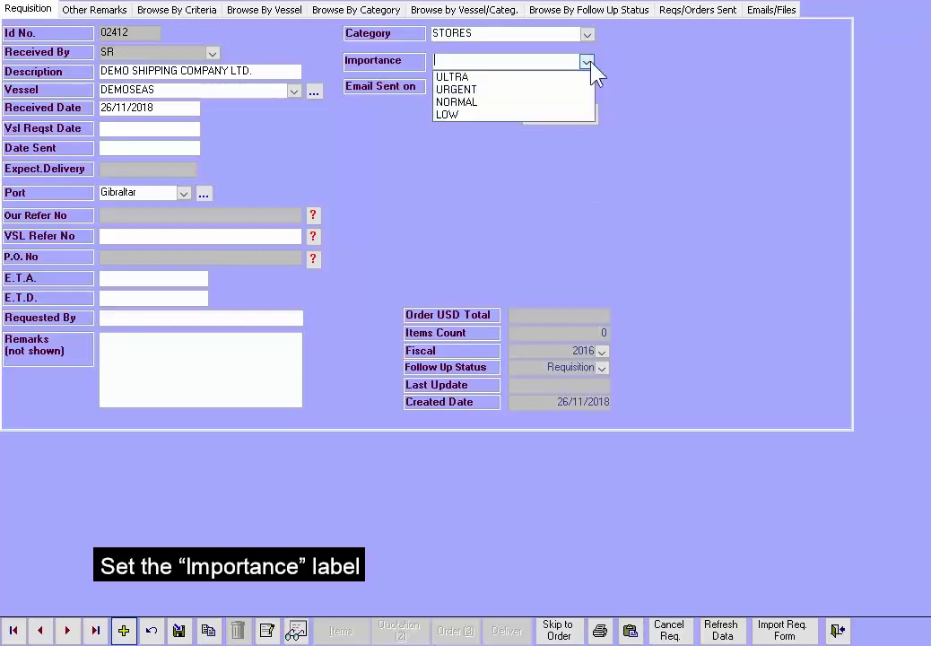
left_click(476, 103)
left_click(180, 631)
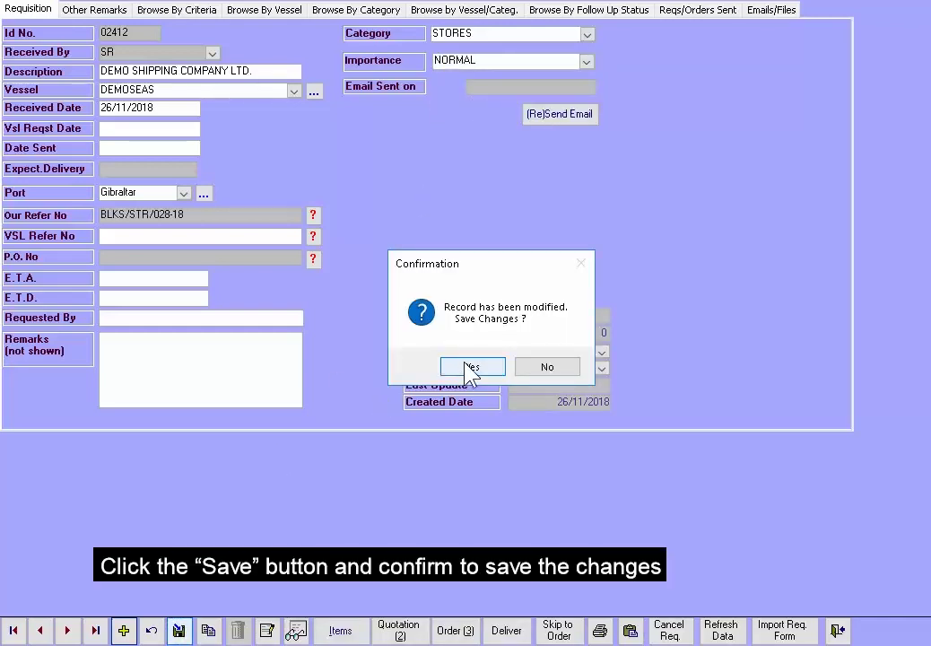
left_click(470, 368)
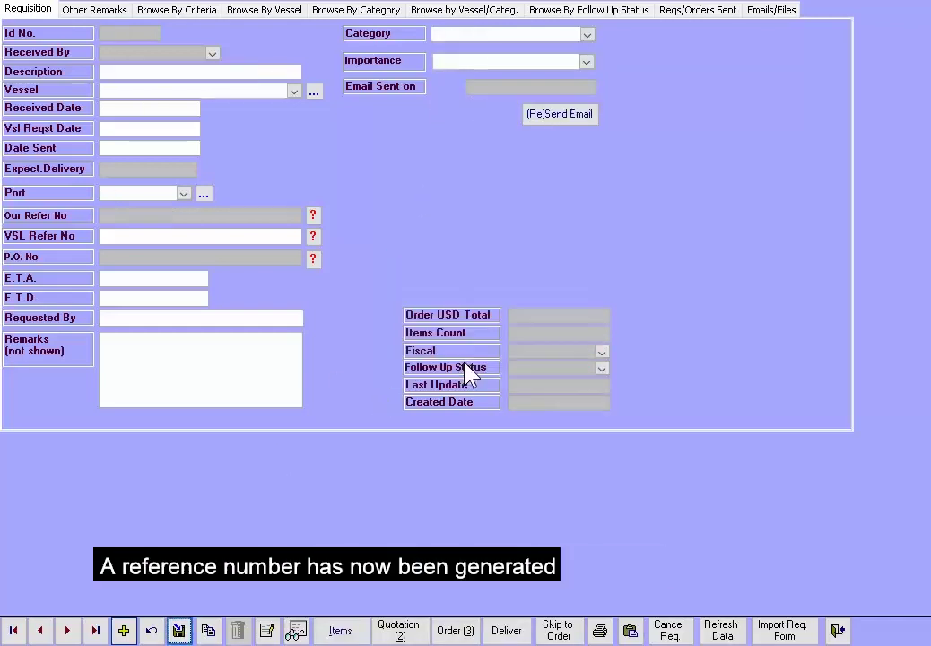
- In the requisition import window, set form type Stores Form and fallback department SUPPLIES
left_click(770, 632)
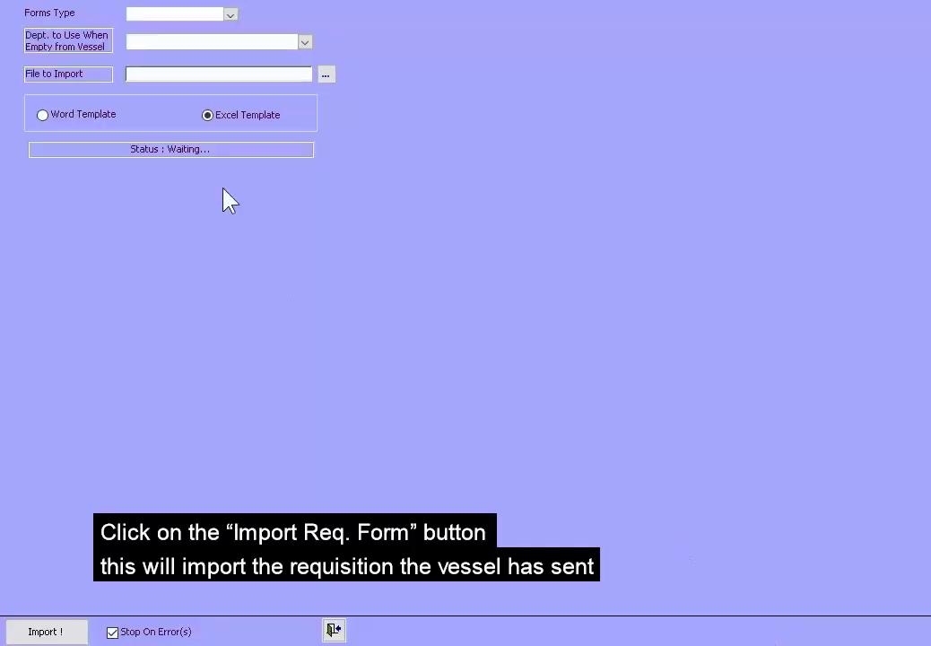
left_click(230, 15)
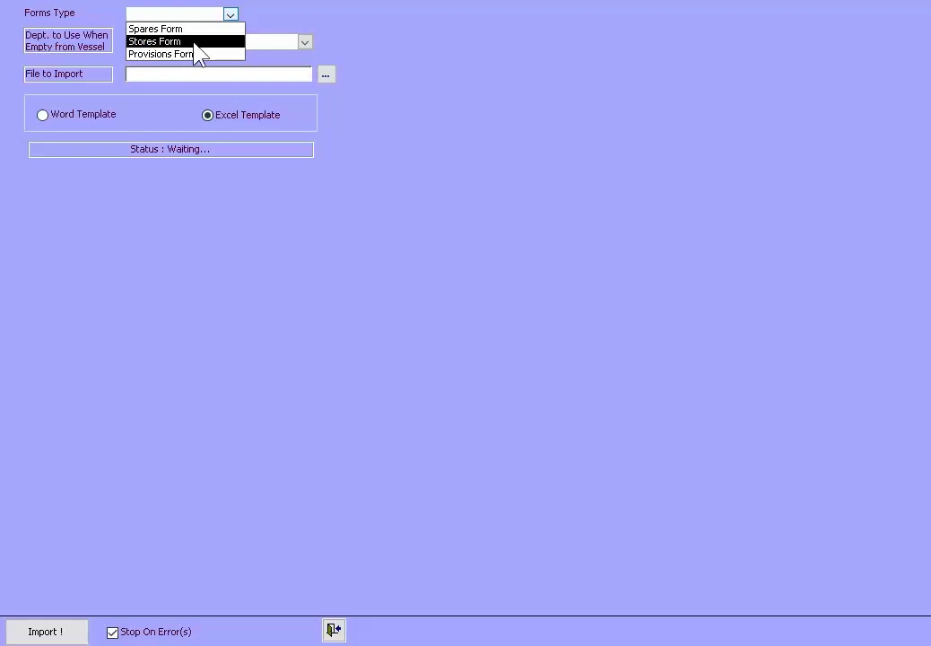
left_click(303, 43)
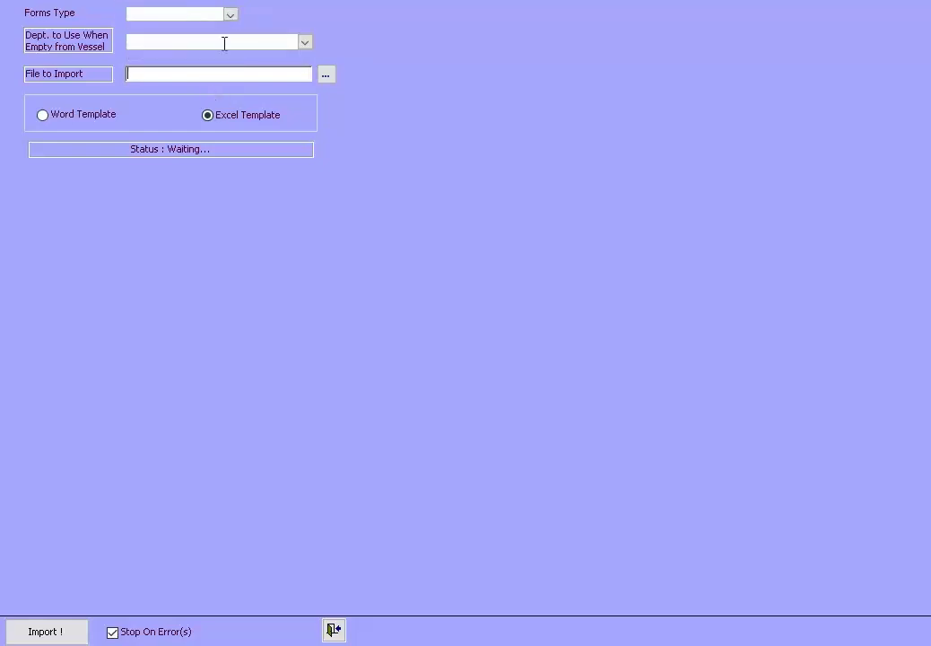
left_click(230, 16)
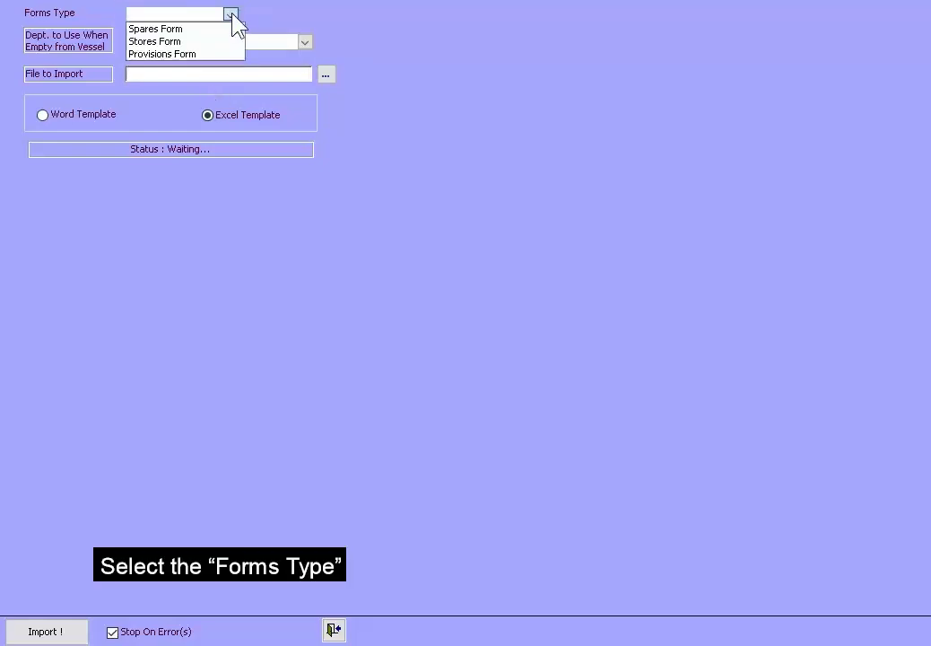
left_click(305, 42)
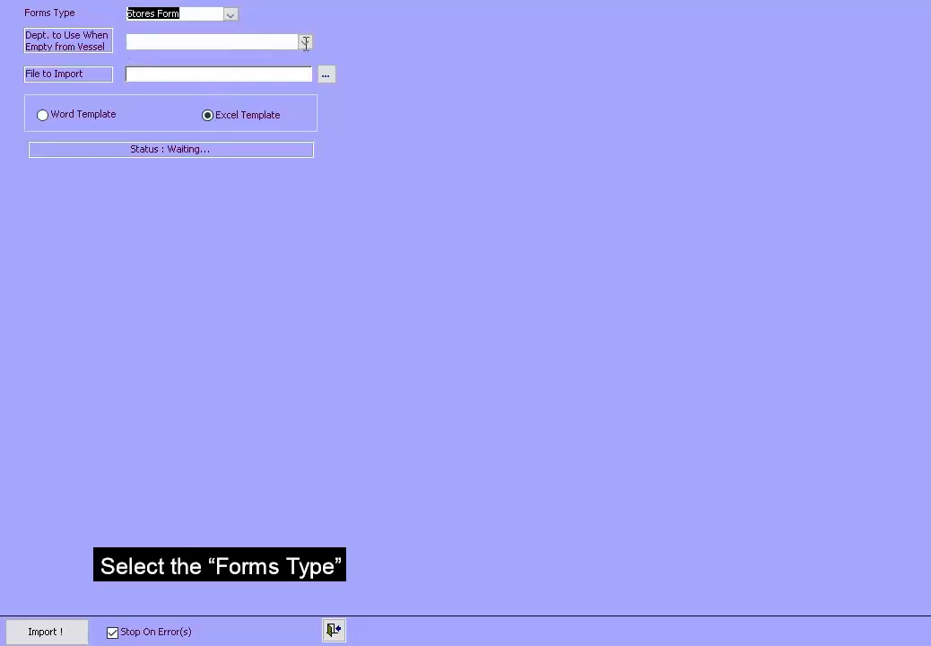
left_click(306, 42)
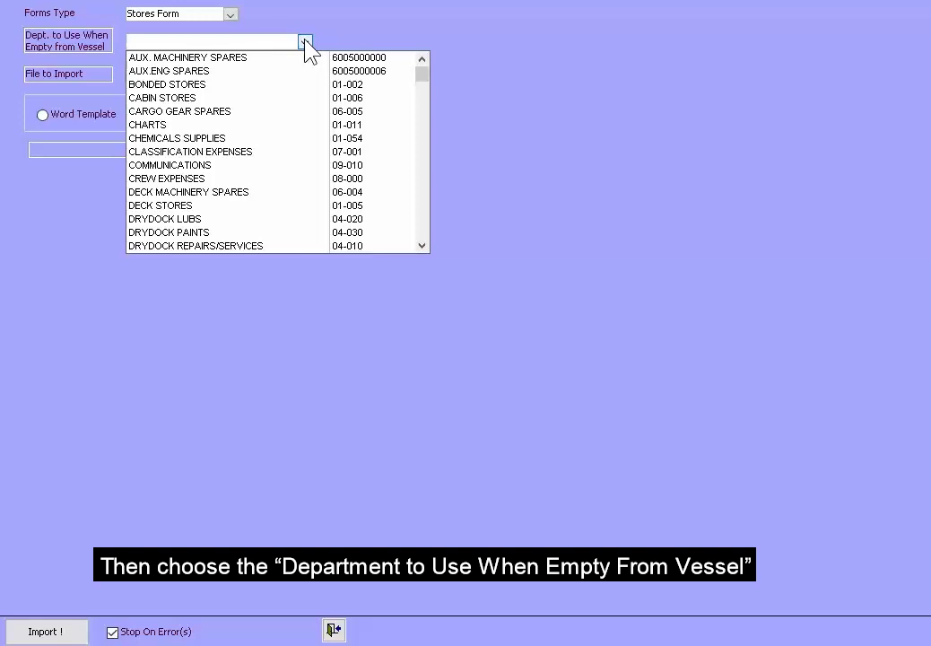
type("SUPPLIES")
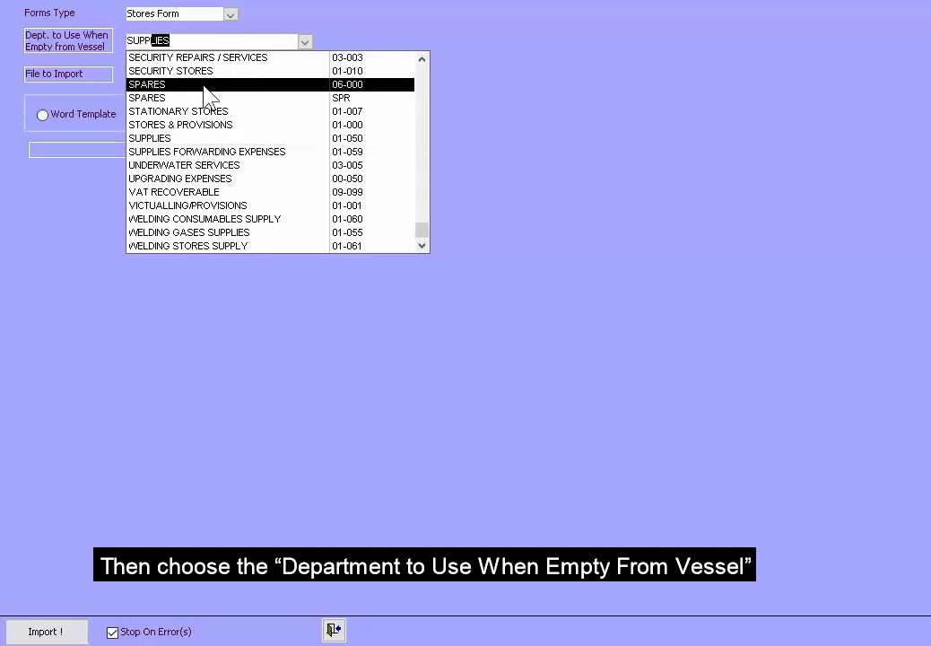
key("Return")
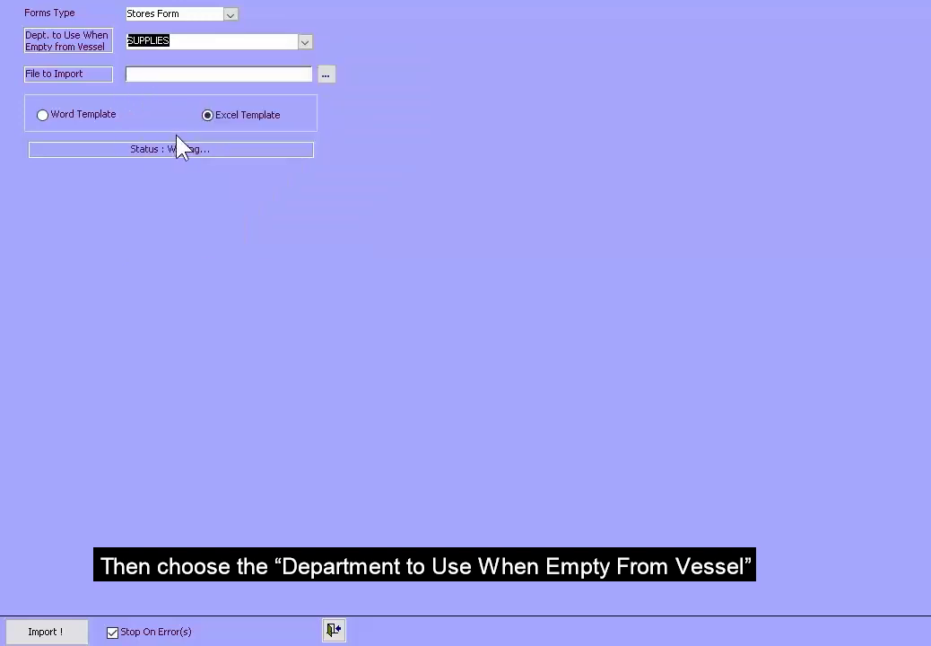
- Import Vessel Requisition.xls and acknowledge that the import completed
left_click(326, 75)
left_click(235, 50)
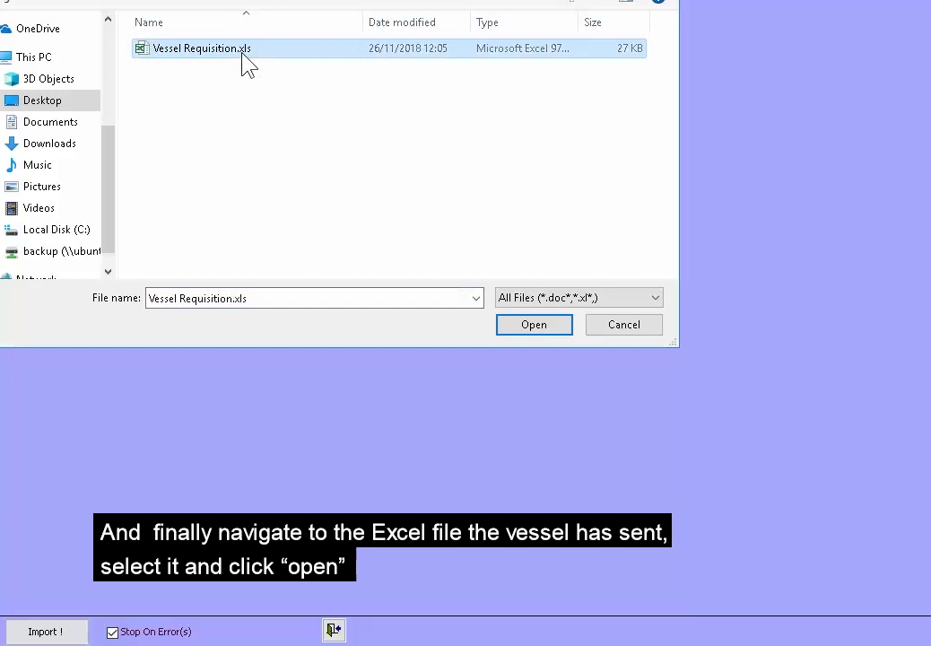
left_click(525, 325)
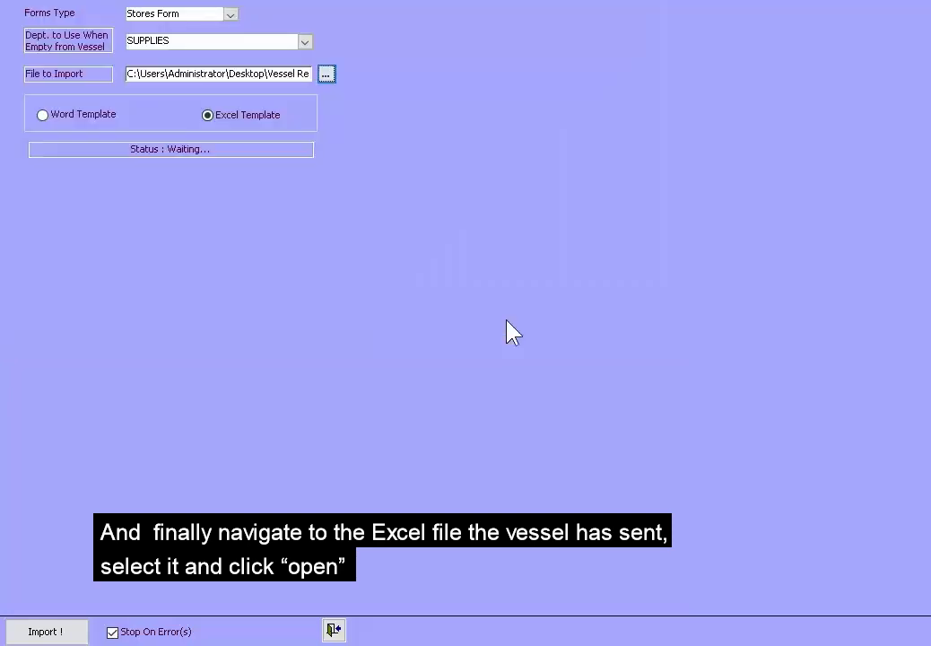
left_click(64, 639)
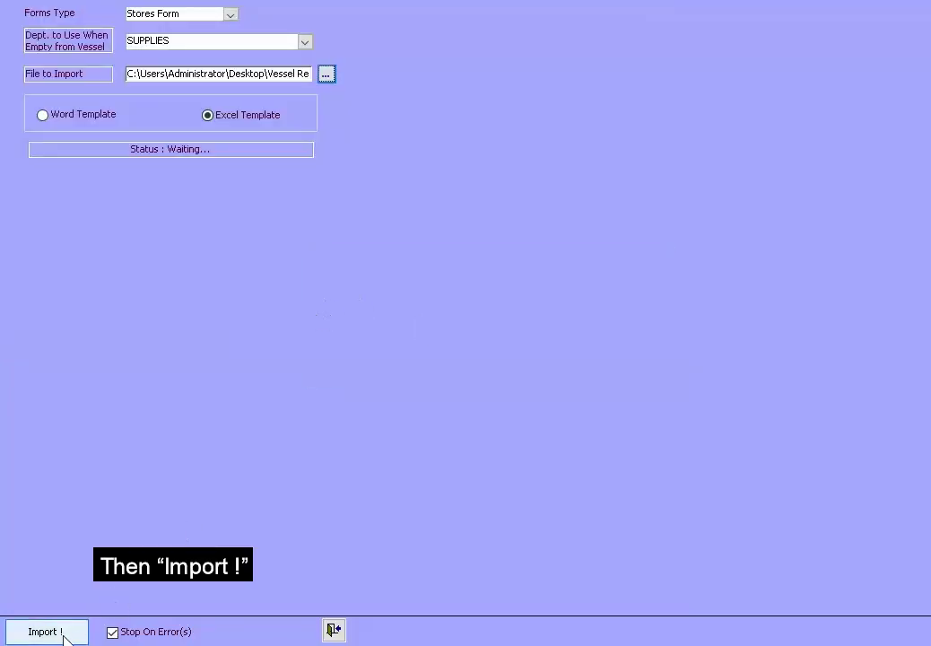
left_click(64, 639)
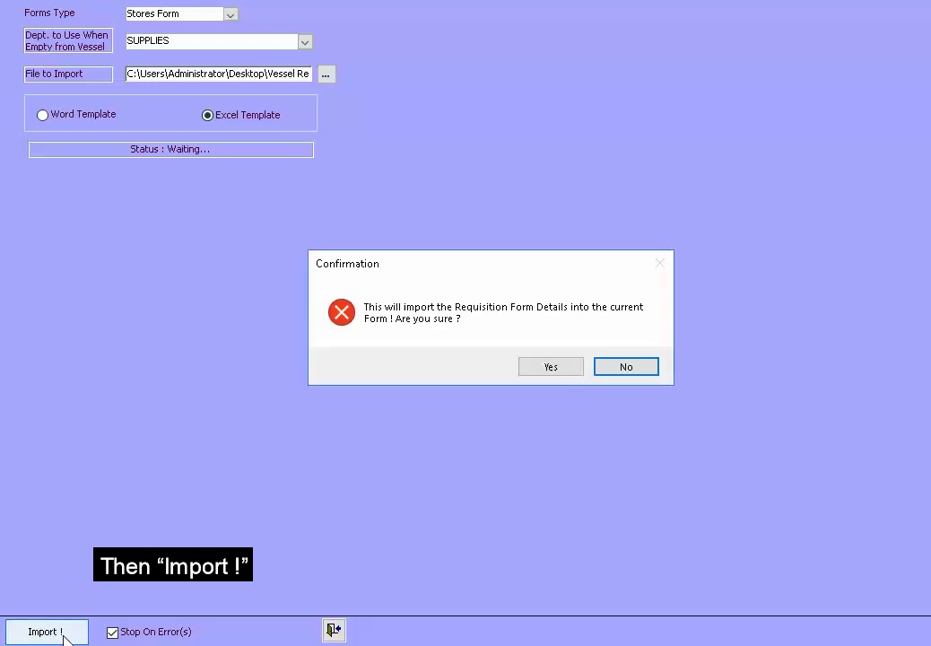
left_click(551, 368)
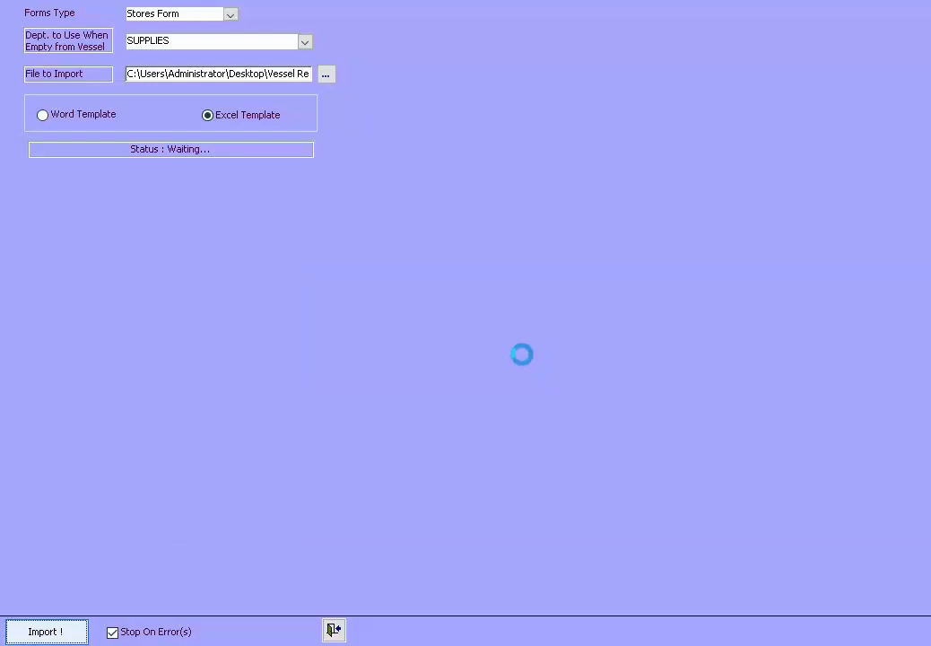
left_click(574, 364)
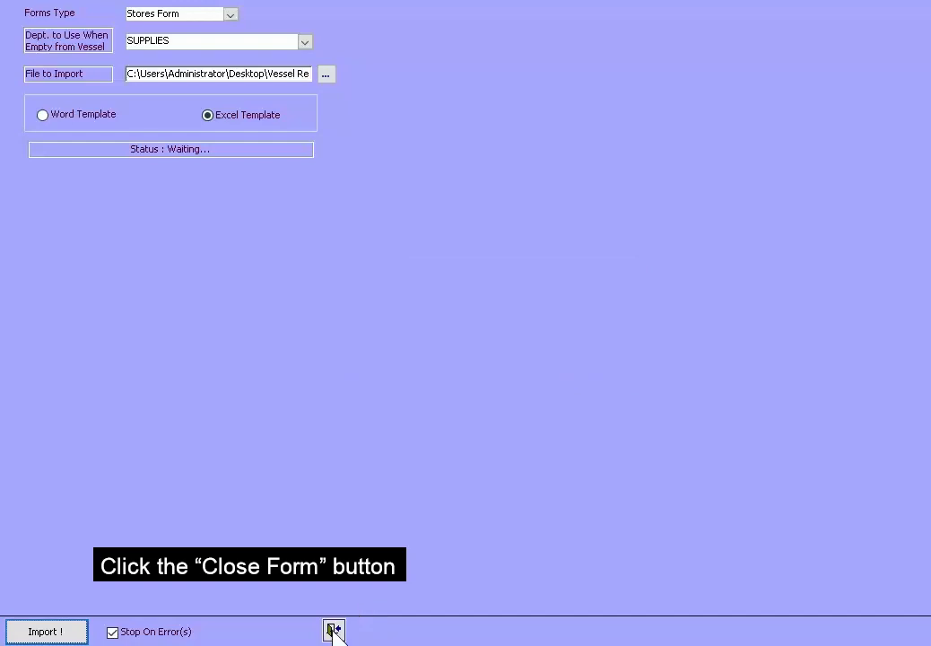
- Close the import form and show the requisition's seven imported SUPPLIES items
left_click(333, 630)
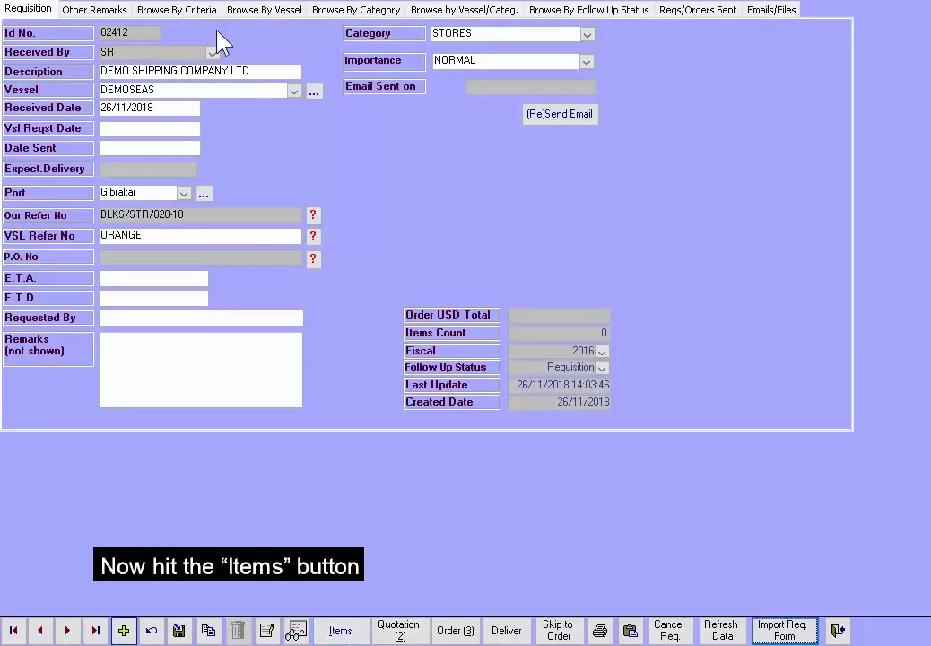
left_click(339, 631)
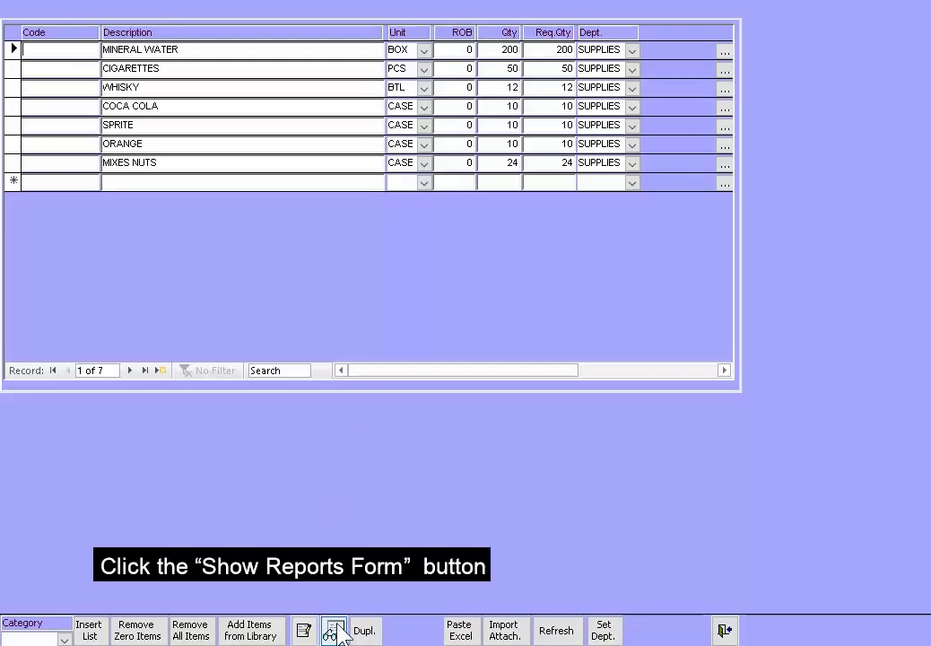
- In the reports form, choose supplier Atlantic Shipping Pvt Ltd and mail the requisition report
left_click(334, 631)
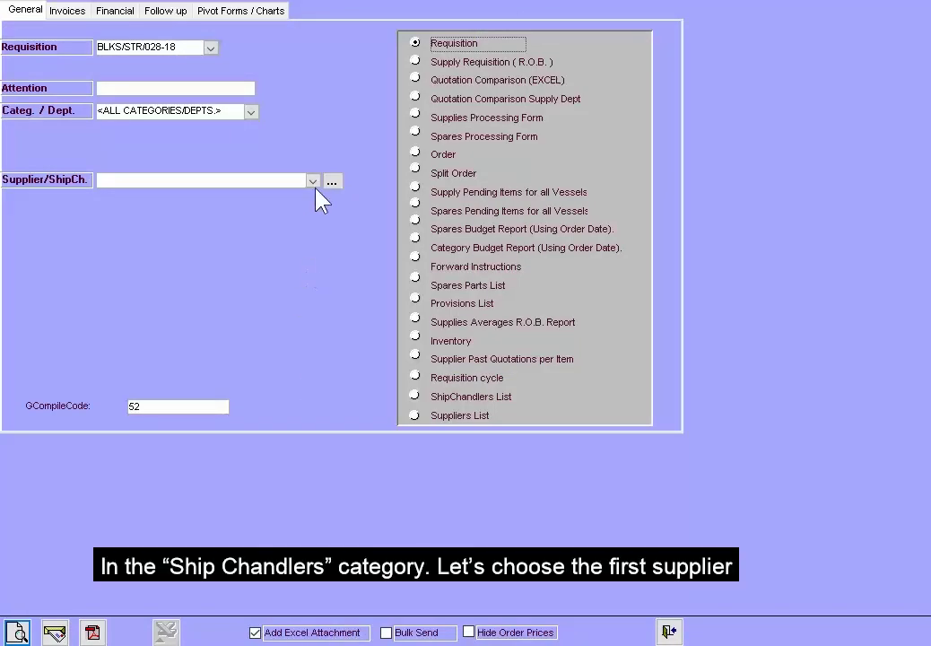
left_click(313, 182)
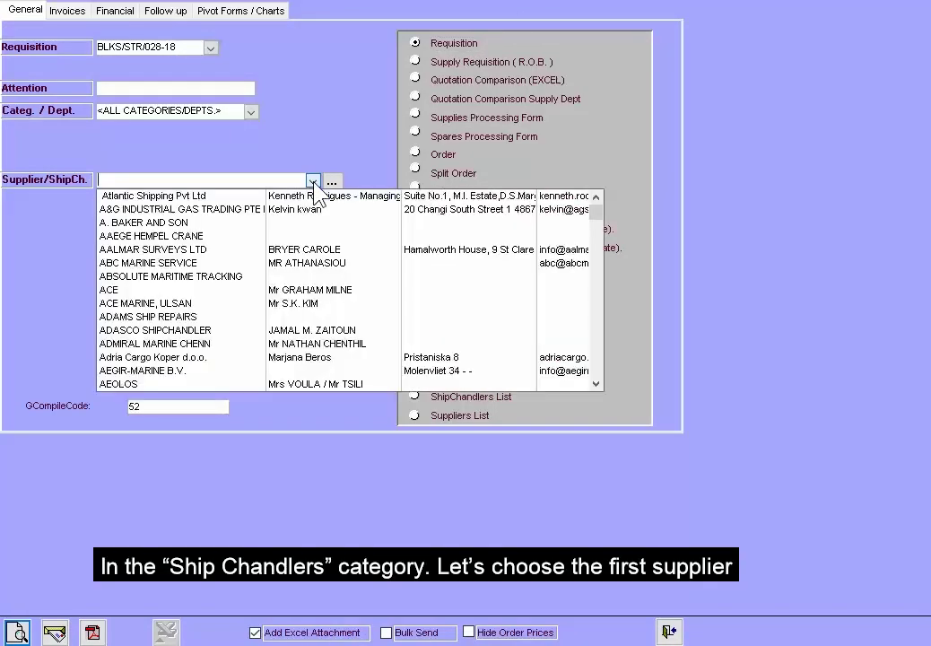
left_click(205, 198)
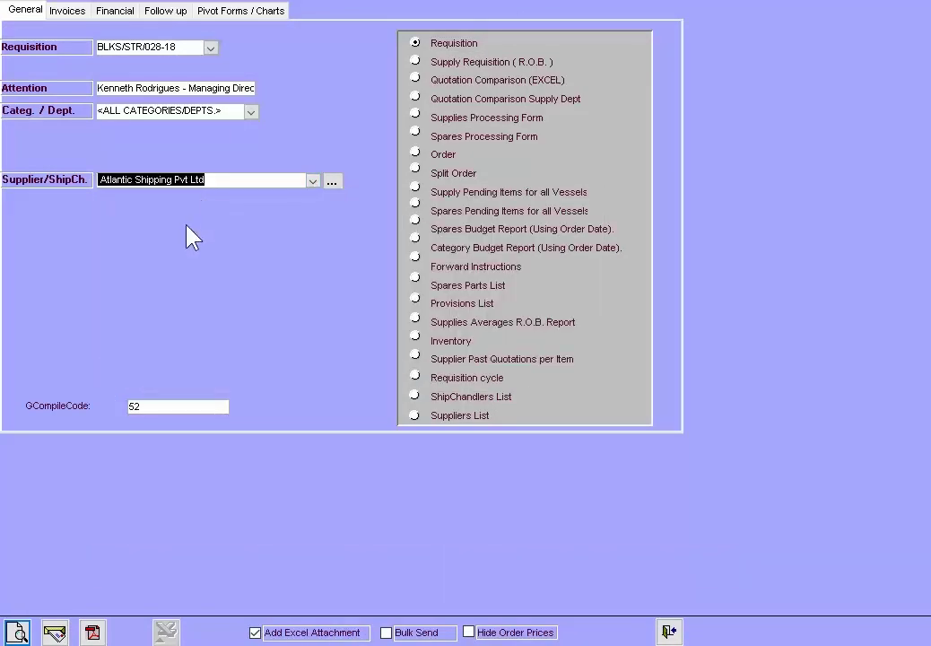
left_click(56, 633)
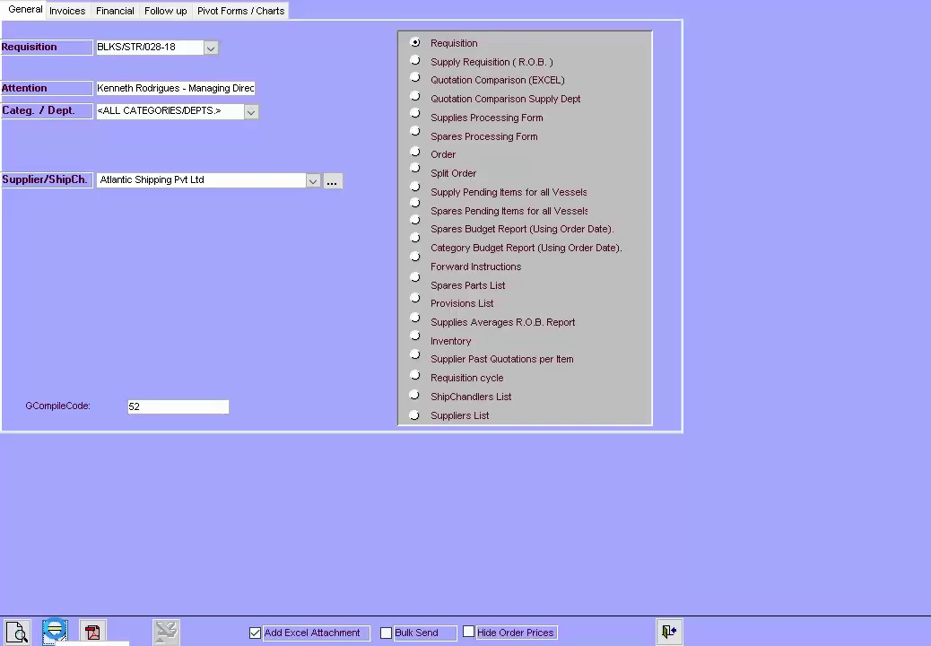
- Generate the Atlantic Shipping email and check its attached PDF and Excel reports
left_click(55, 632)
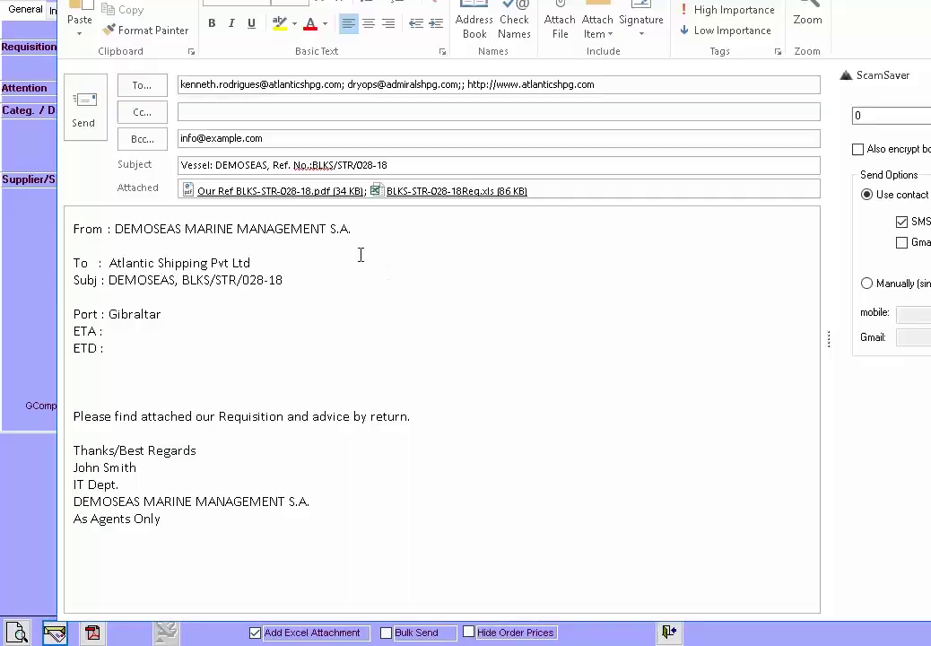
left_click(305, 192)
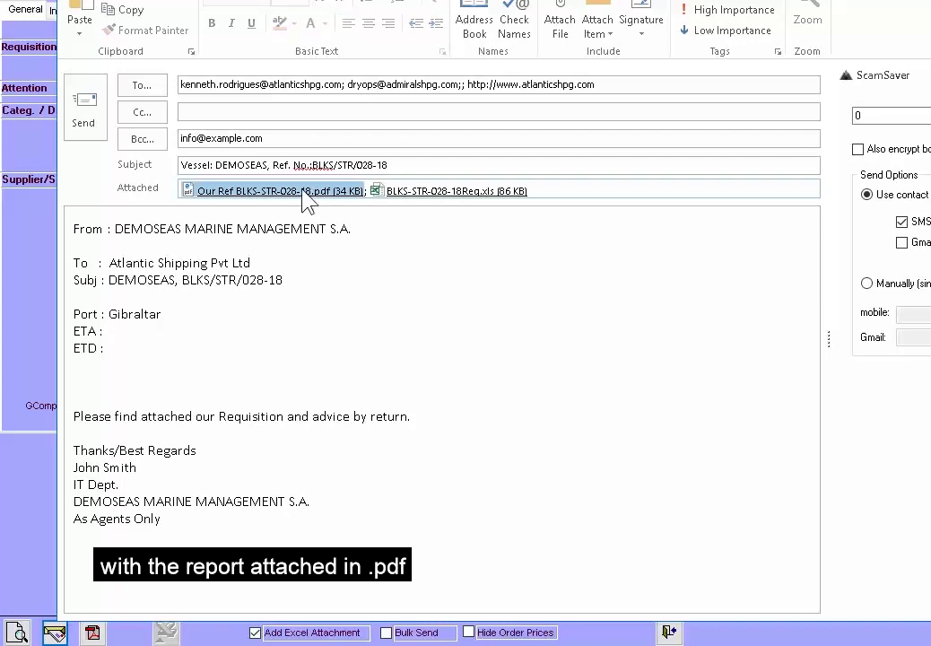
double_click(303, 192)
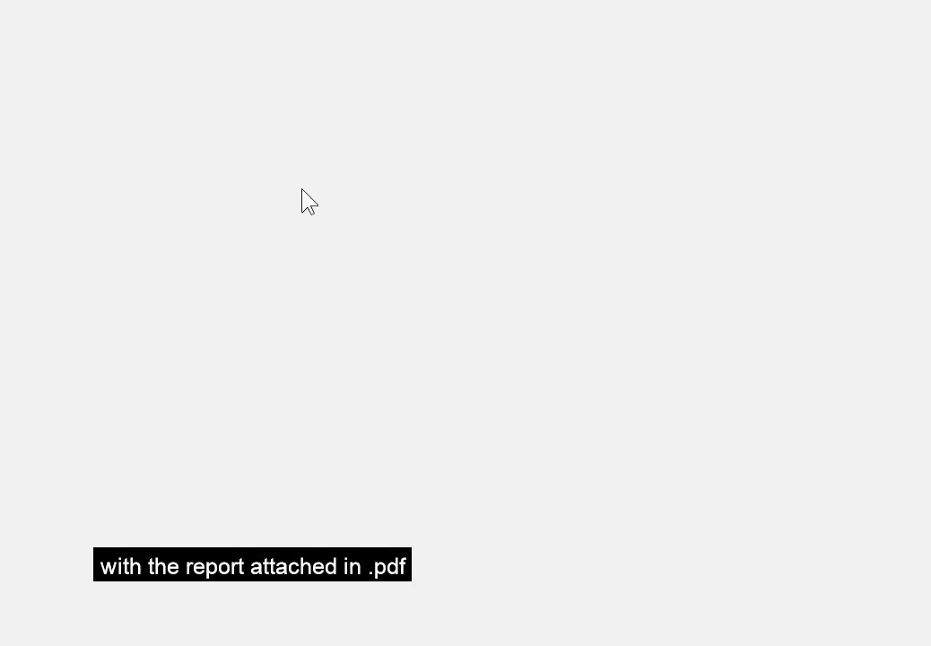
scroll(808, 212, "down", 5)
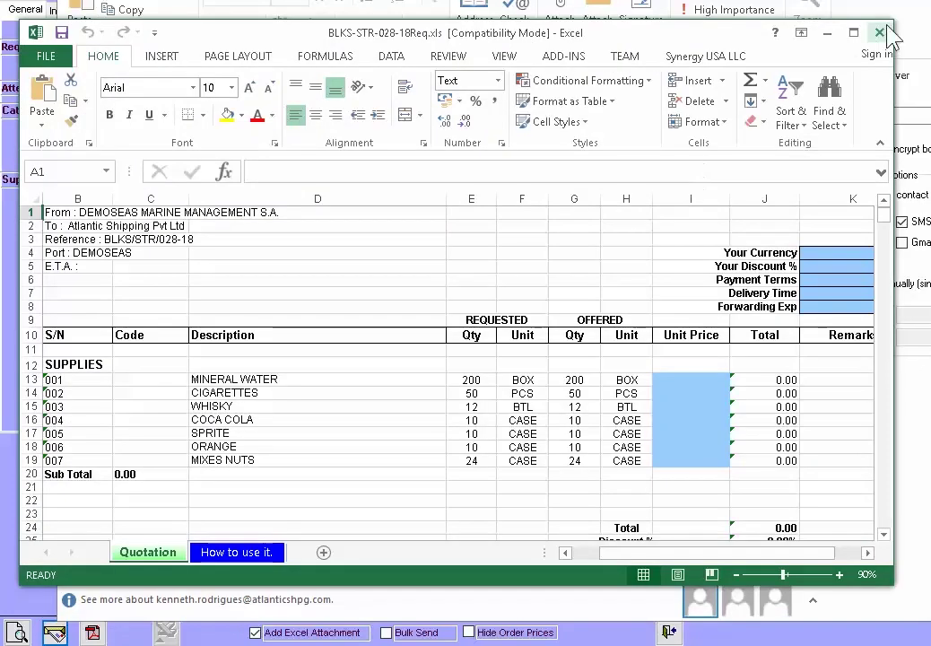
left_click(881, 32)
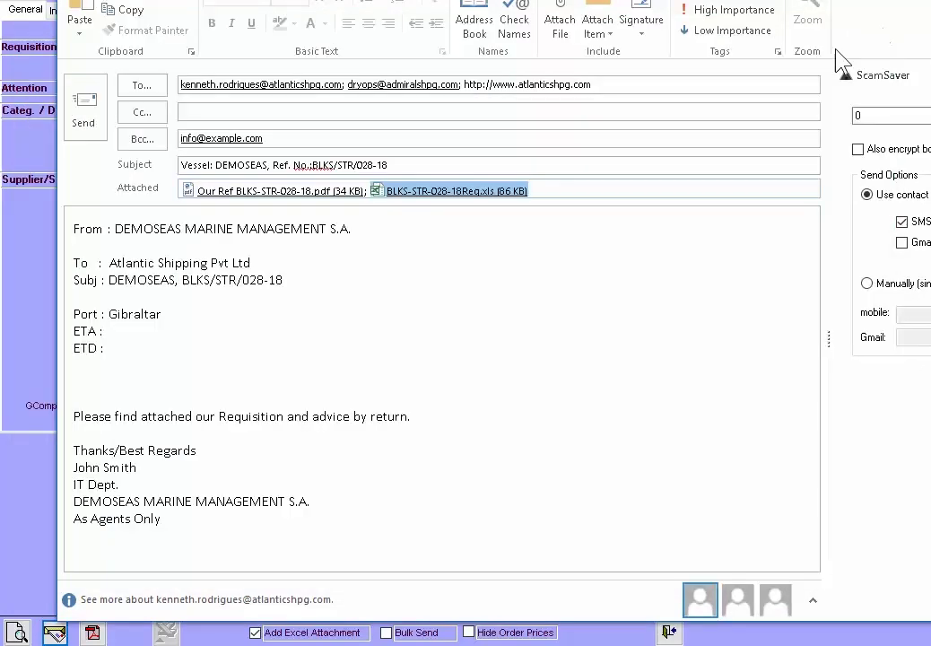
- Send the Atlantic Shipping email, then generate the report email for A&G INDUSTRIAL GAS TRADING PTE LTD
left_click(77, 100)
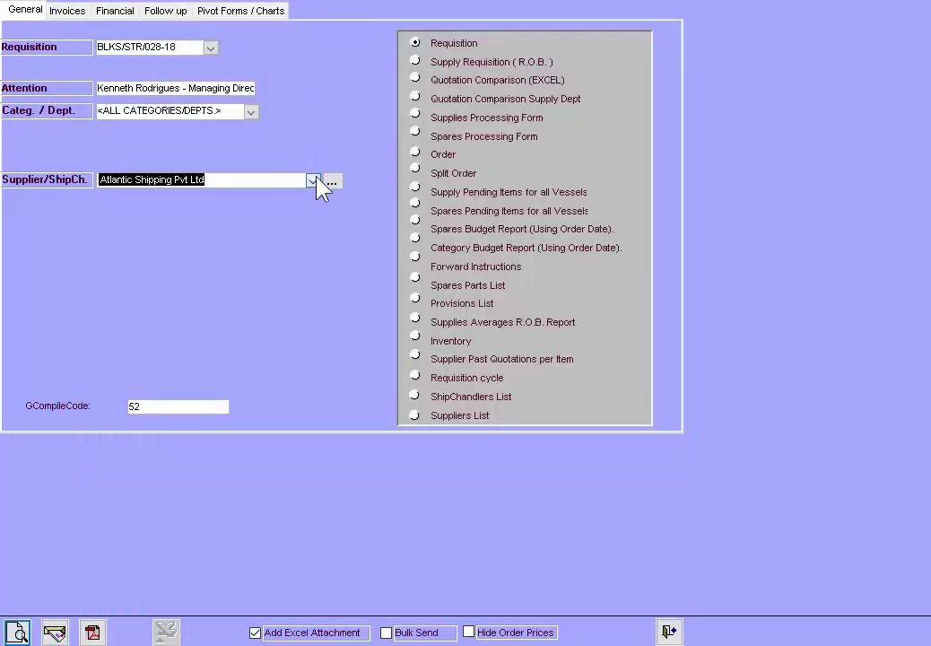
left_click(313, 182)
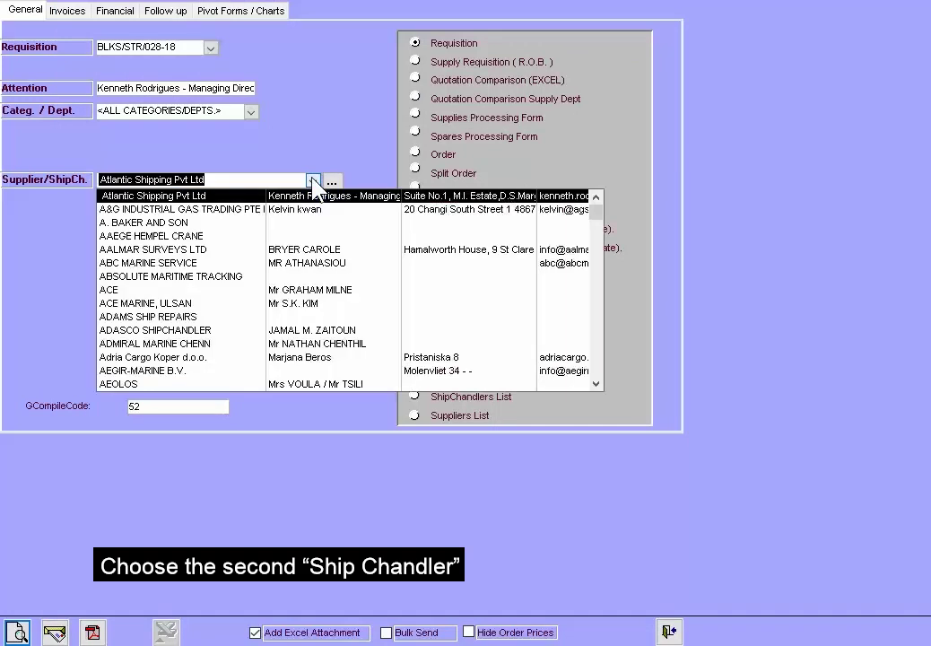
left_click(235, 208)
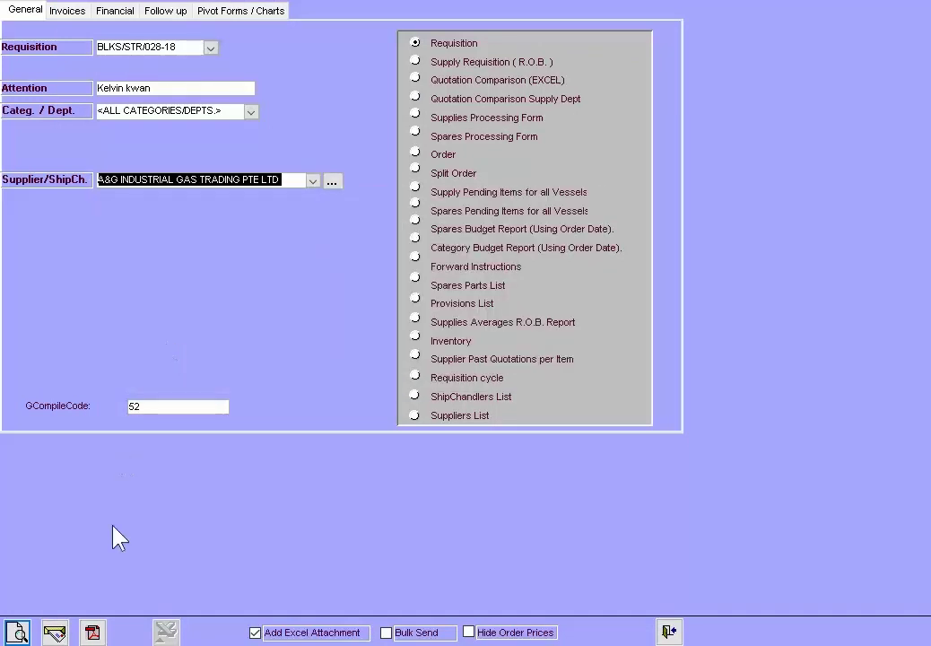
left_click(56, 633)
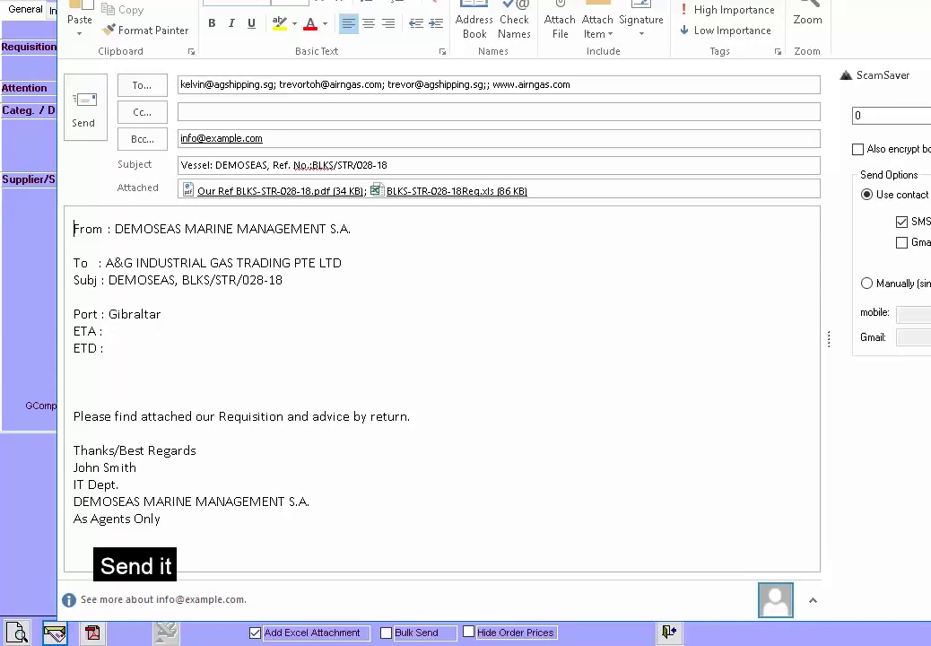
- Send the A&G email, then mail the report to AALMAR SURVEYS LTD and send it
key("alt+s")
left_click(312, 180)
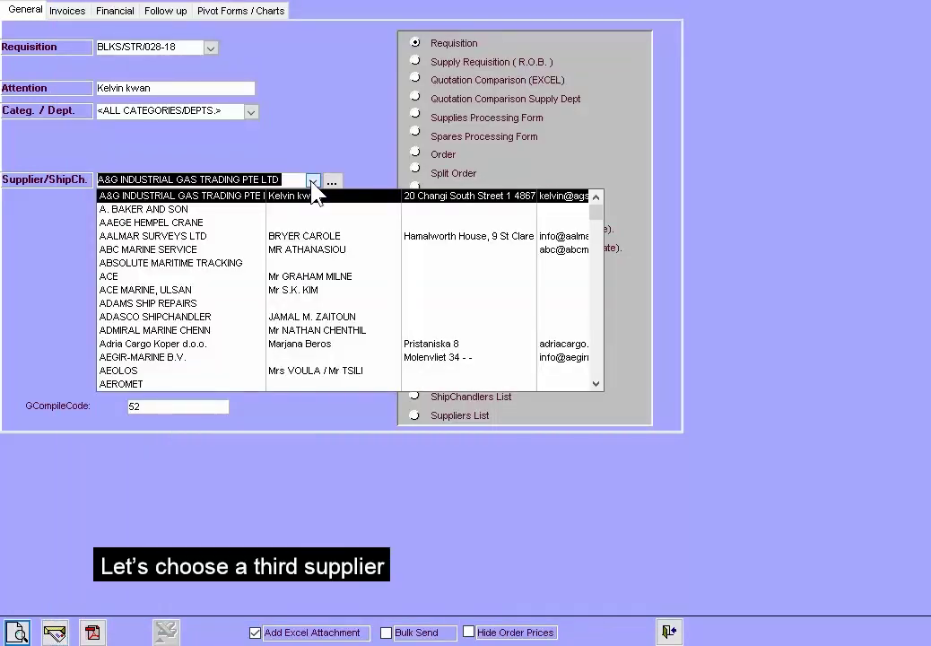
type("AALMAR SURVEYS")
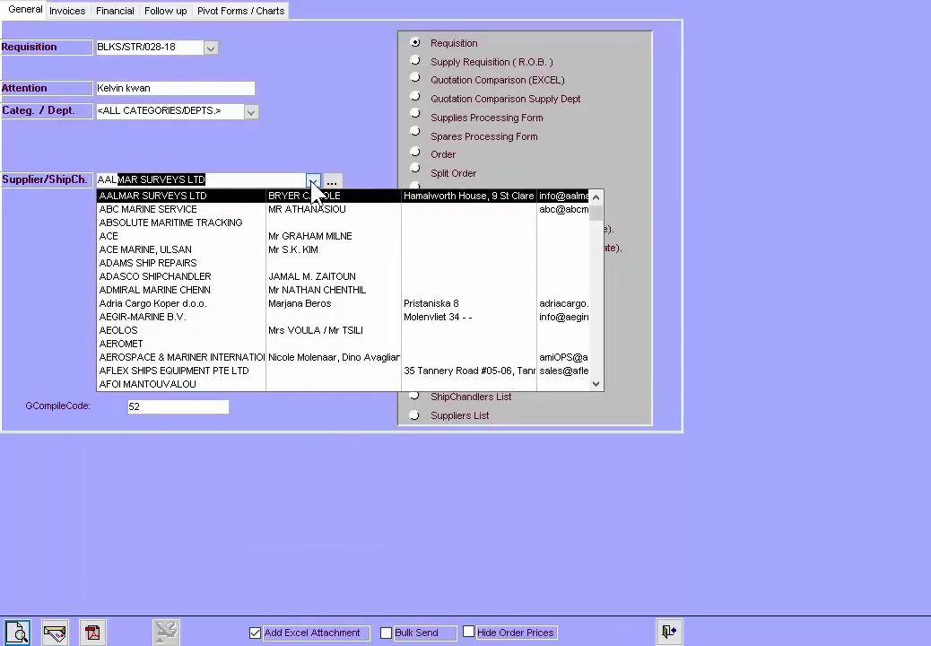
left_click(243, 193)
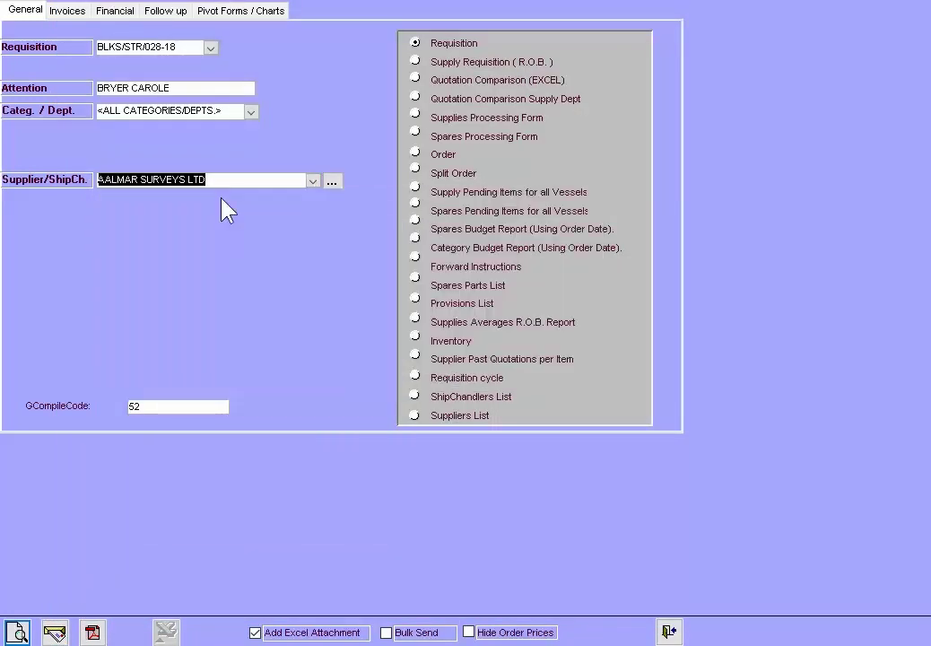
left_click(54, 633)
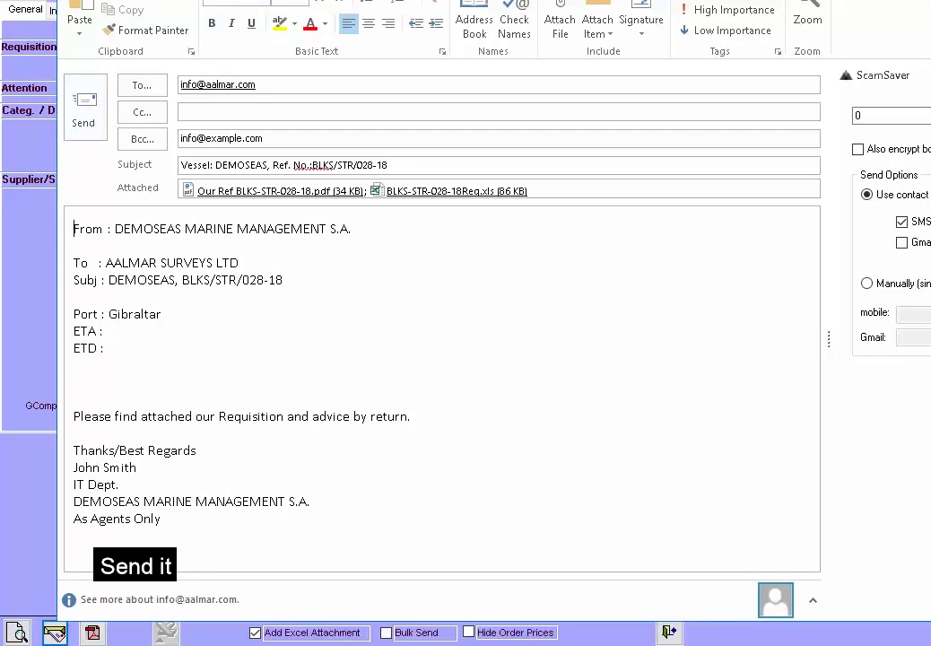
left_click(83, 106)
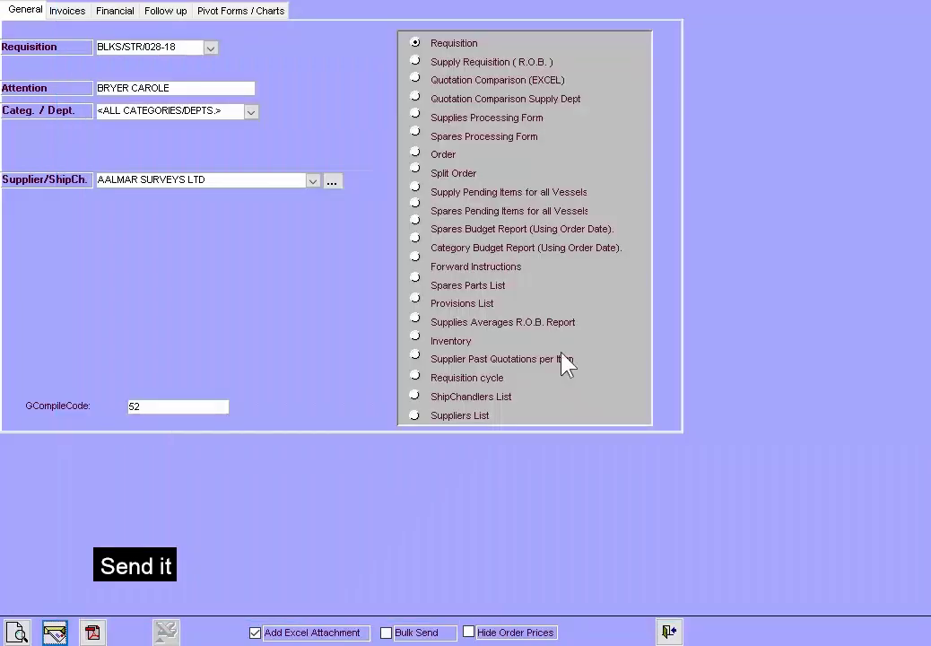
- Close the reports and item list forms, then save the requisition and open its quotation
left_click(668, 630)
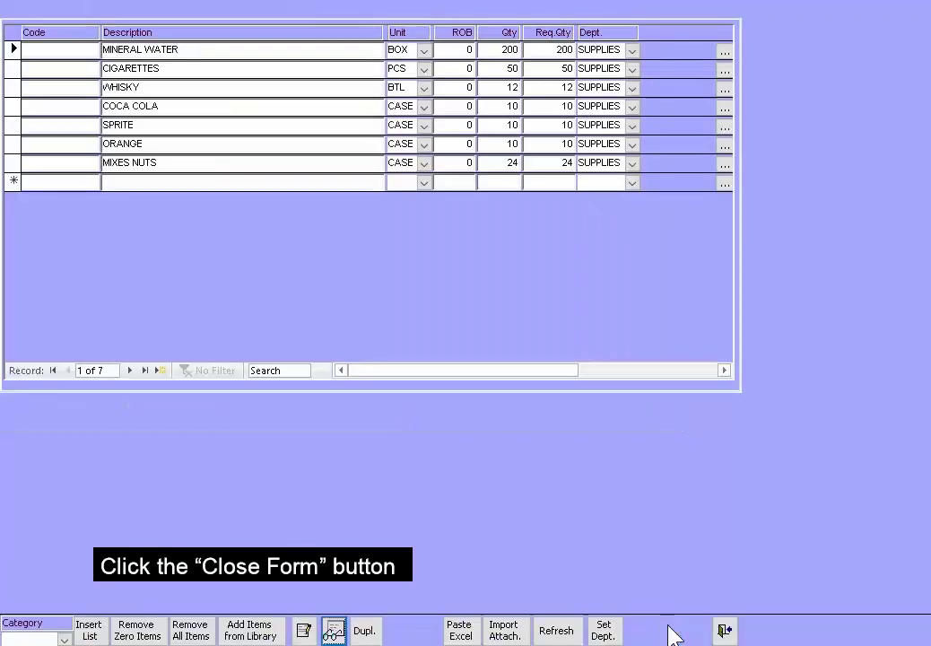
left_click(723, 630)
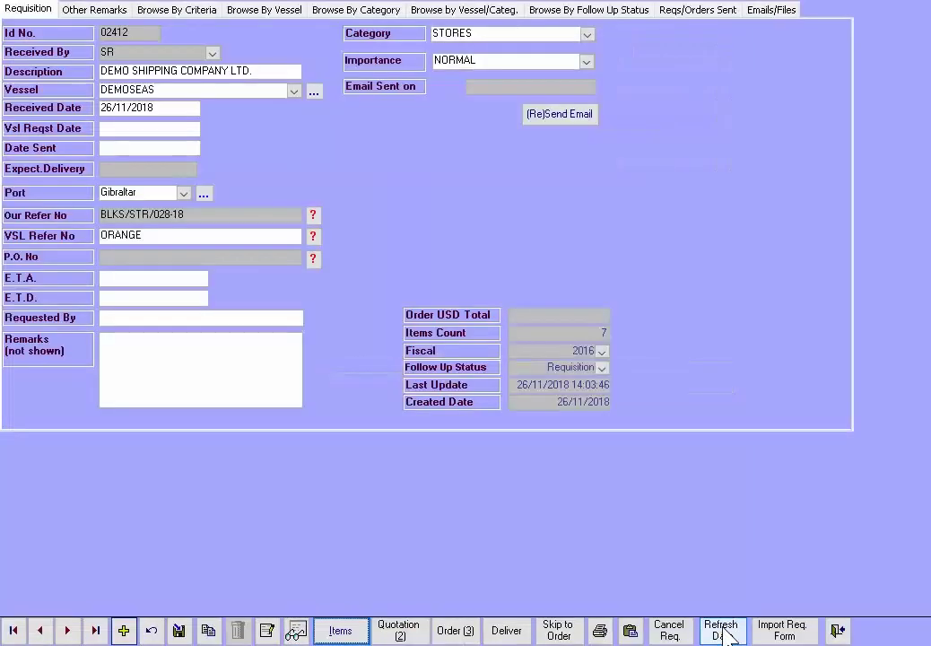
left_click(399, 632)
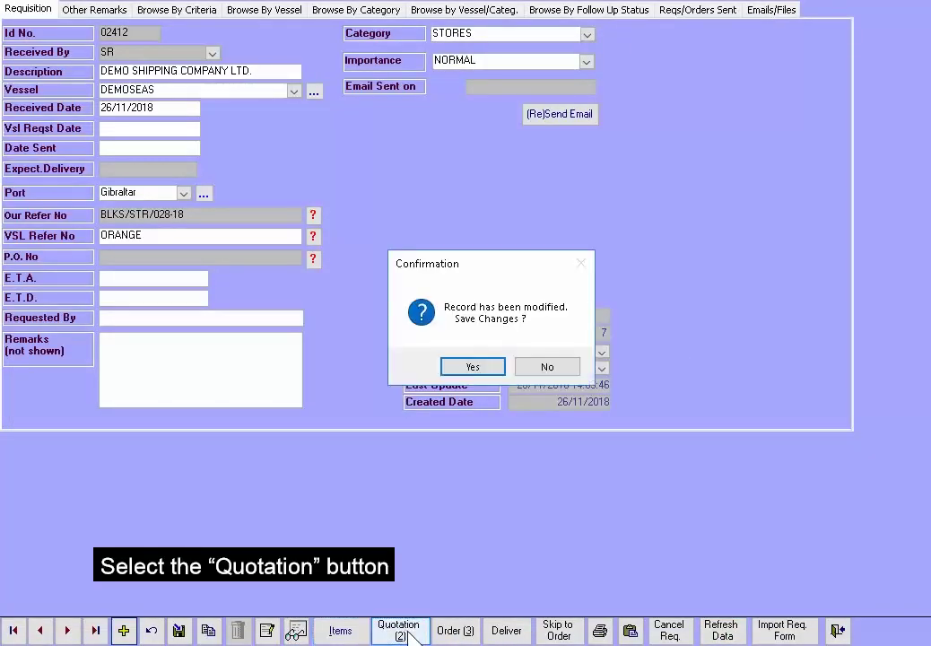
left_click(472, 368)
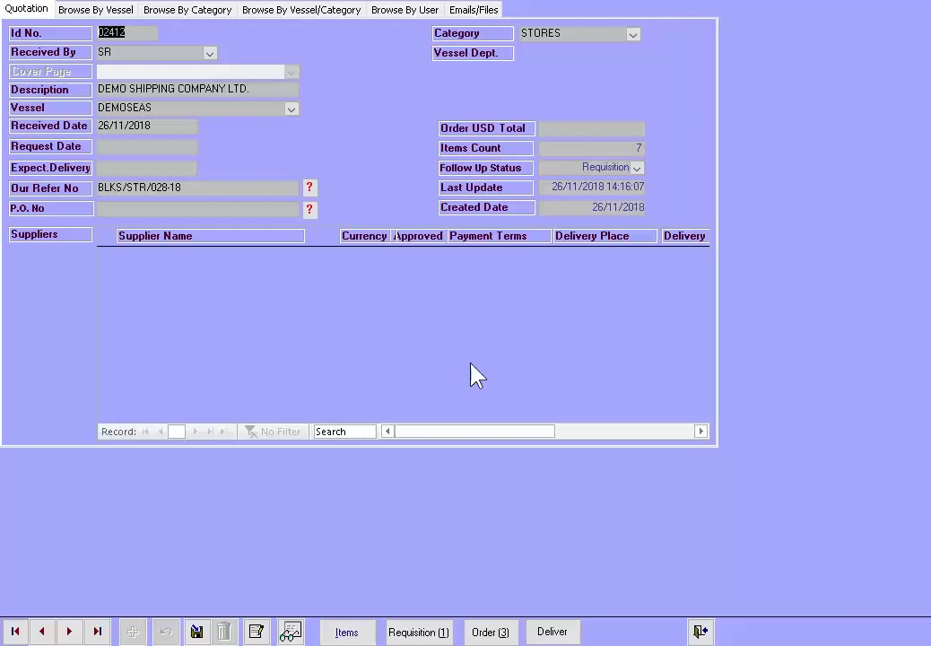
- Add suppliers Atlantic Shipping Pvt Ltd, A&G INDUSTRIAL GAS TRADING and AAEGE HEMPEL CRANE to the quotation
left_click(256, 632)
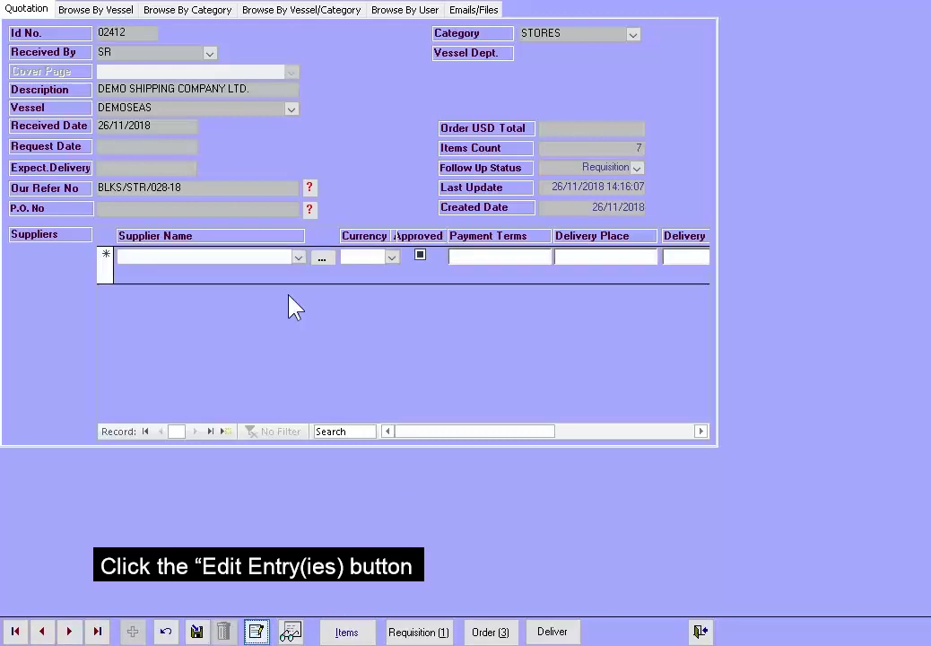
left_click(299, 257)
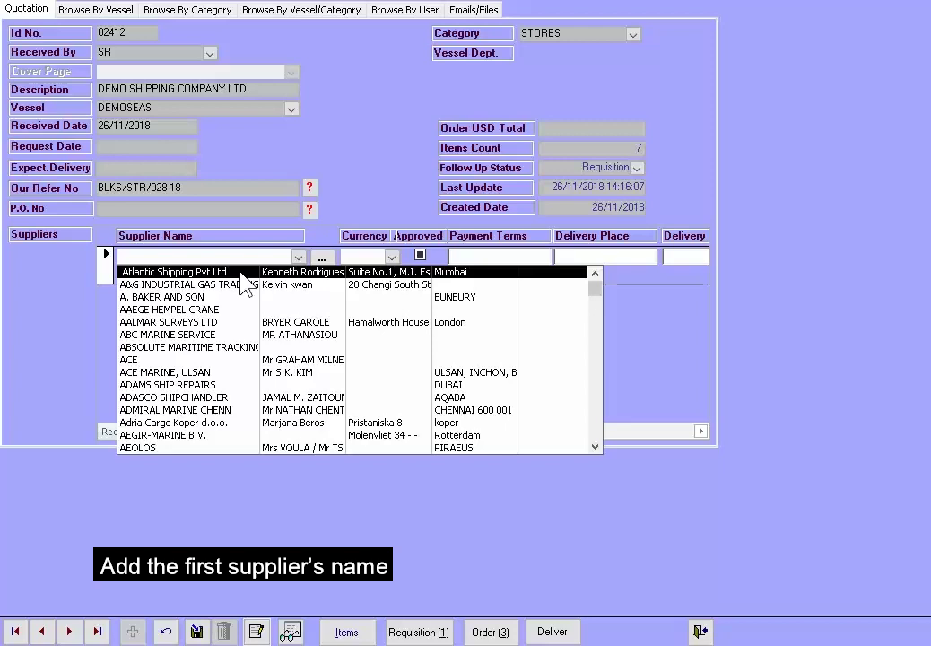
left_click(294, 273)
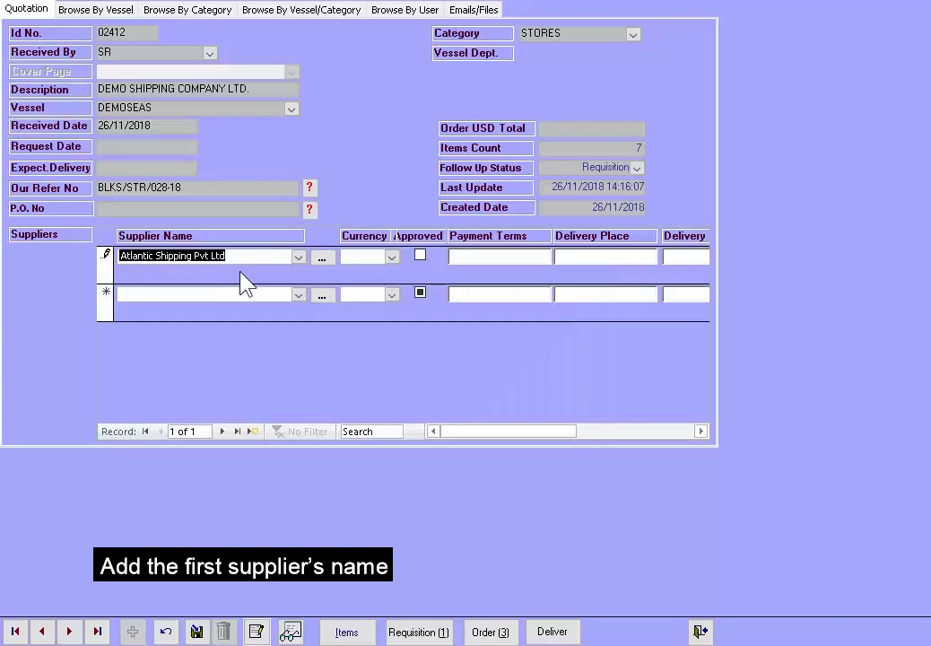
left_click(299, 296)
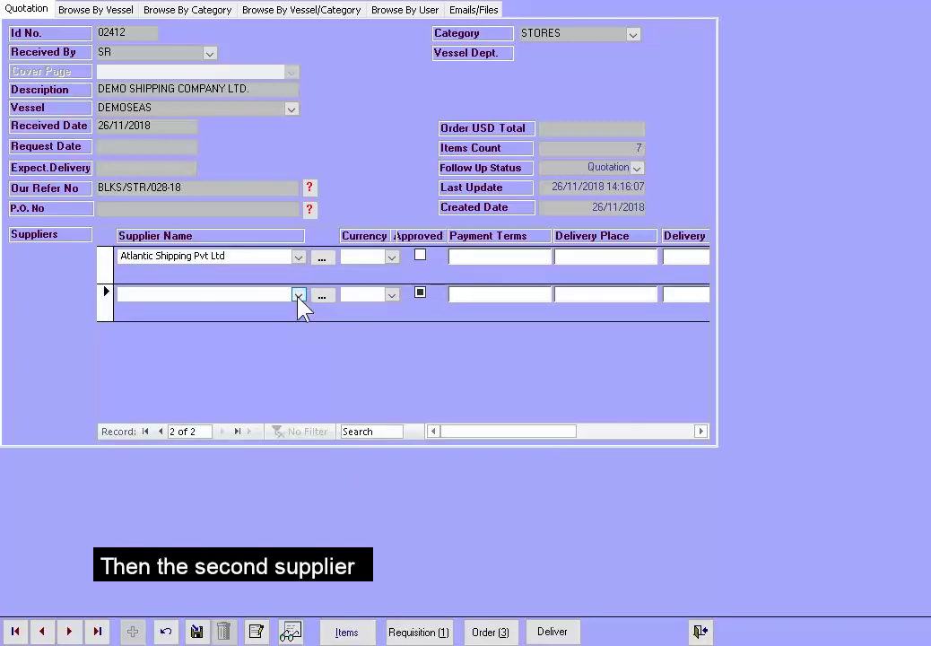
type("A")
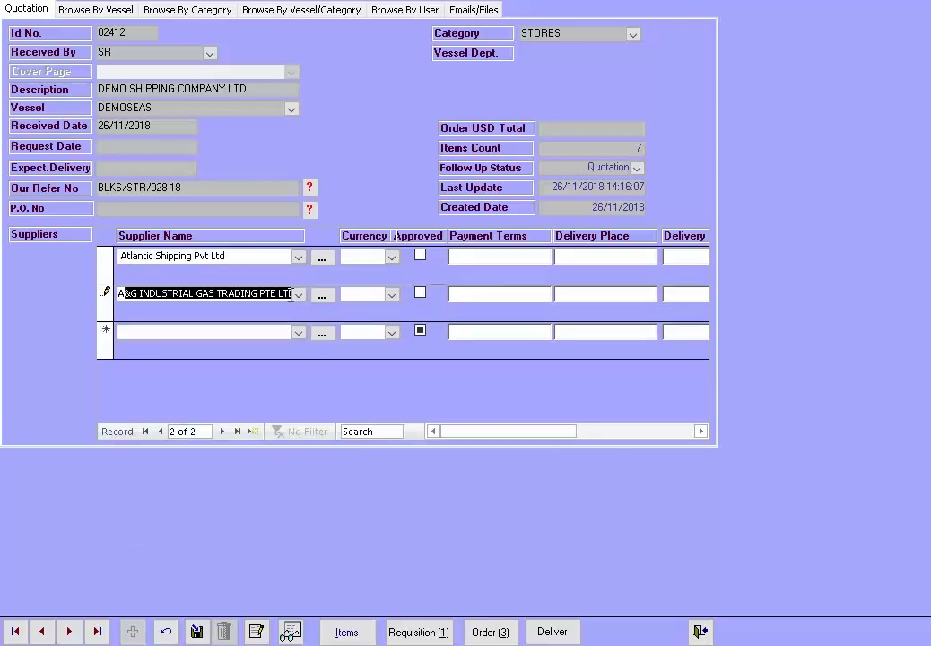
left_click(297, 296)
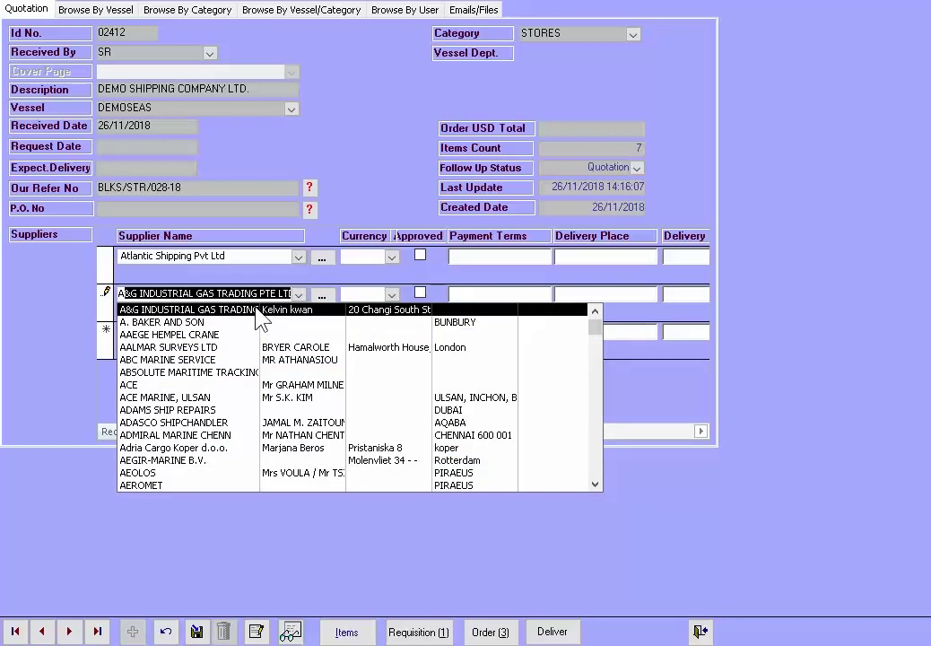
left_click(257, 312)
left_click(237, 332)
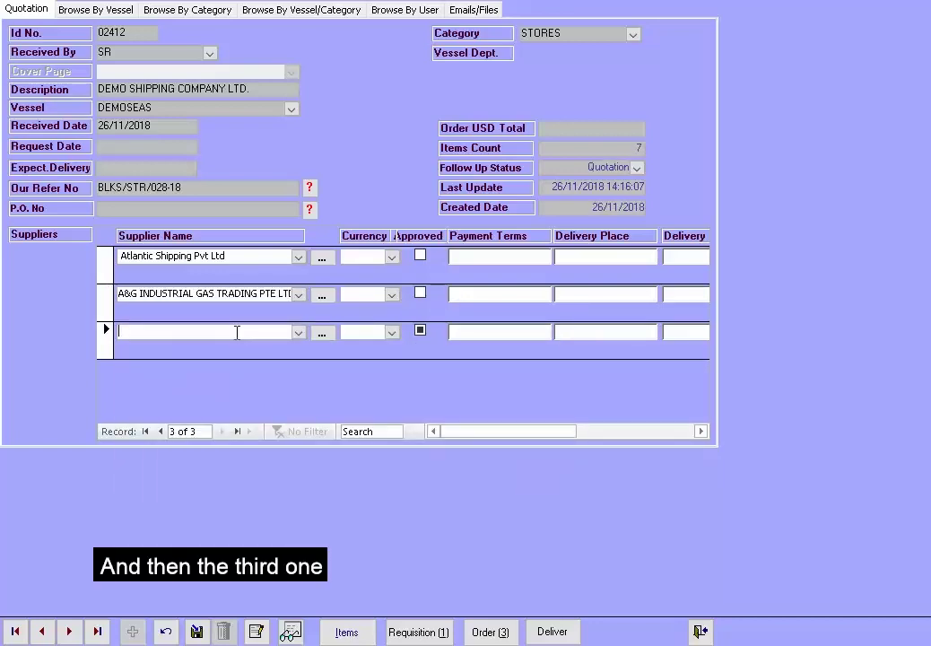
type("AAEGE HEMPEL CRANE")
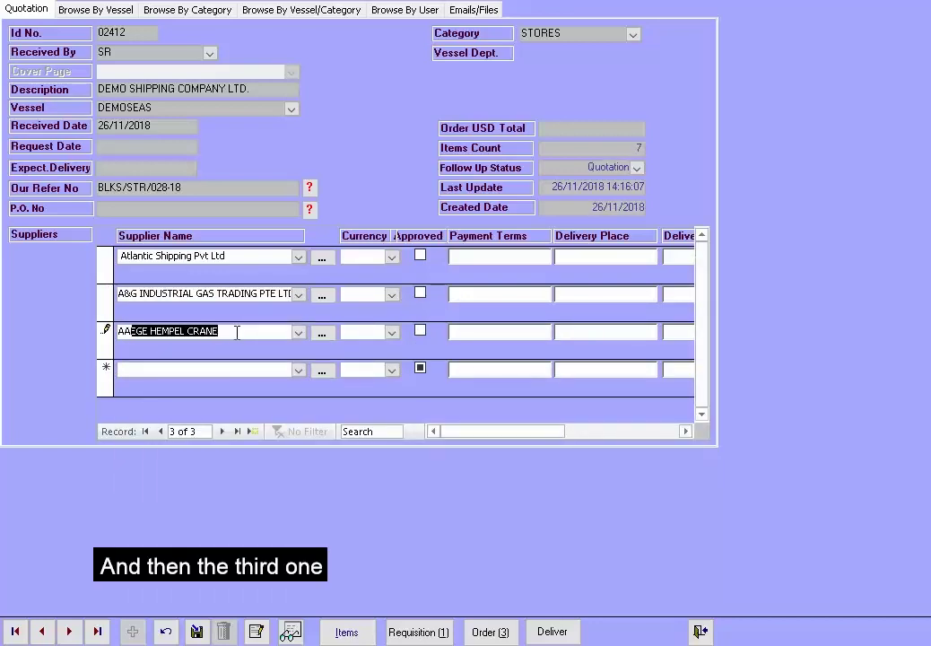
left_click(237, 332)
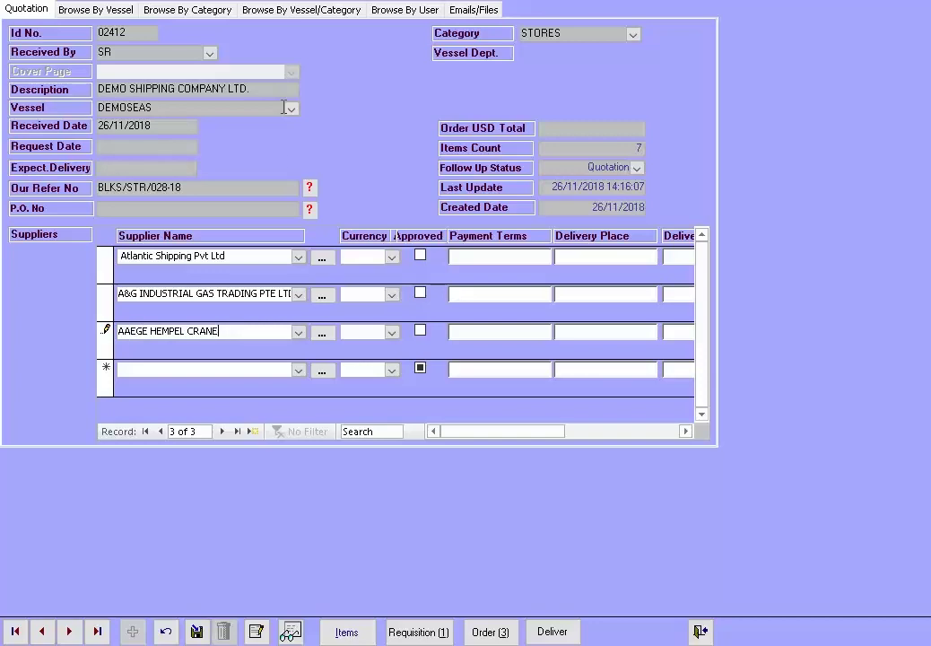
left_click(348, 631)
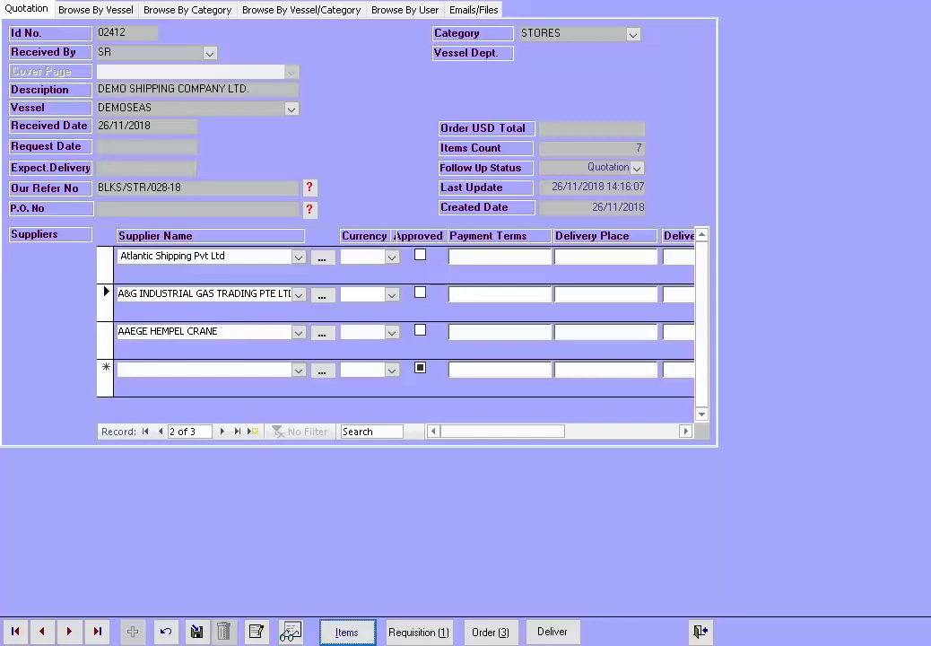
- Show the quoted items per supplier and open Excel Import for Atlantic Shipping Pvt Ltd
left_click(348, 632)
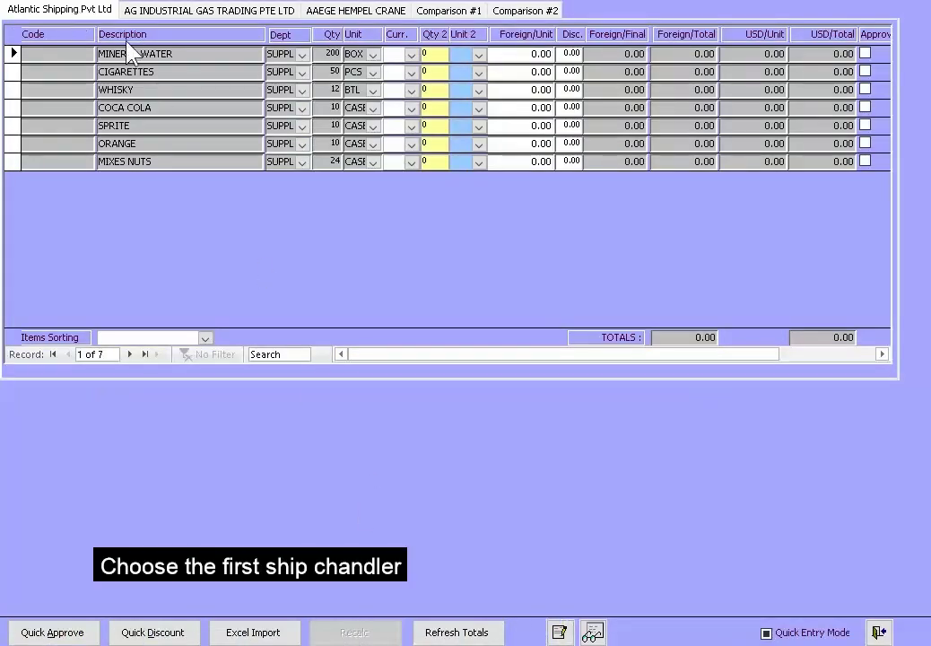
left_click(273, 632)
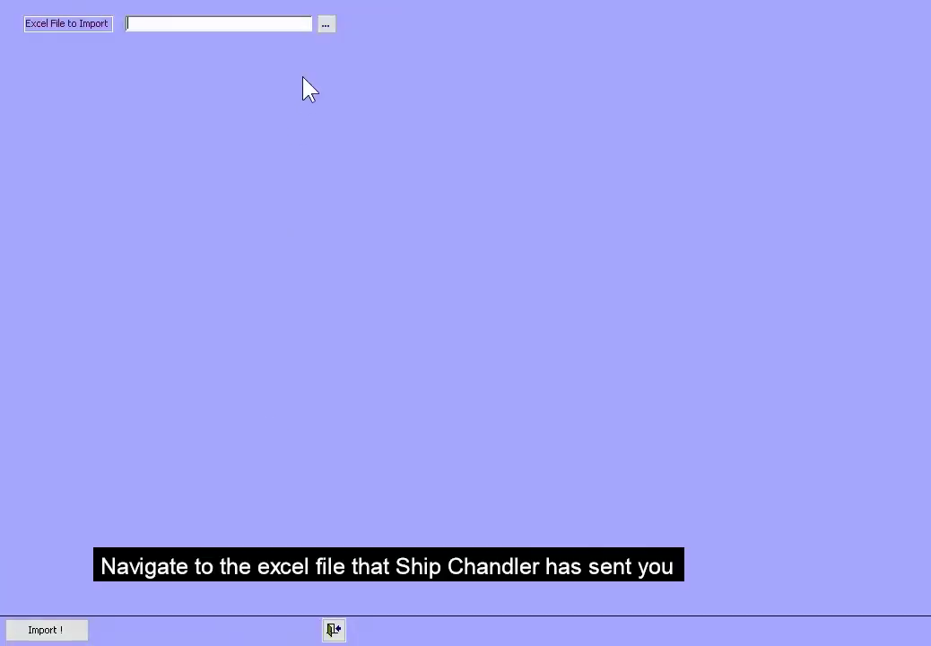
- Import the first BLKS-STR quote file for Atlantic Shipping (11,854.00 total), then show the AG INDUSTRIAL GAS TRADING items
left_click(326, 24)
left_click(266, 46)
left_click(513, 325)
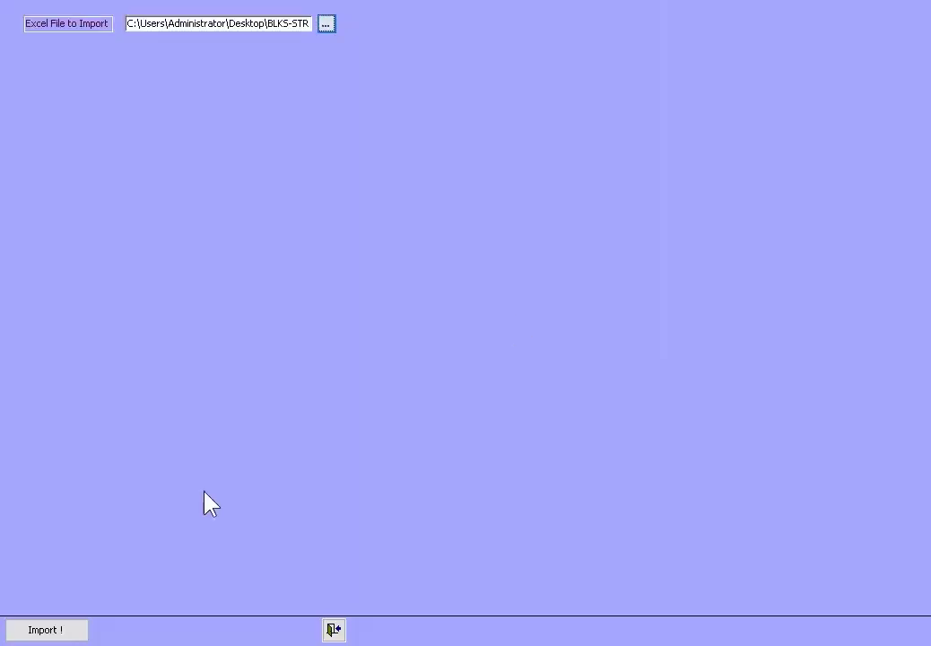
left_click(73, 629)
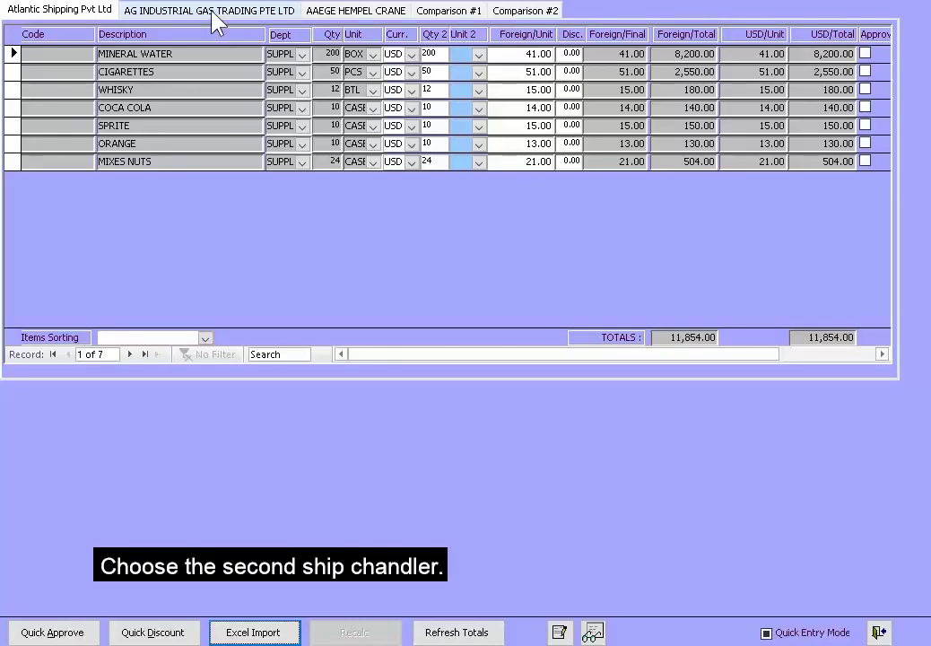
left_click(215, 12)
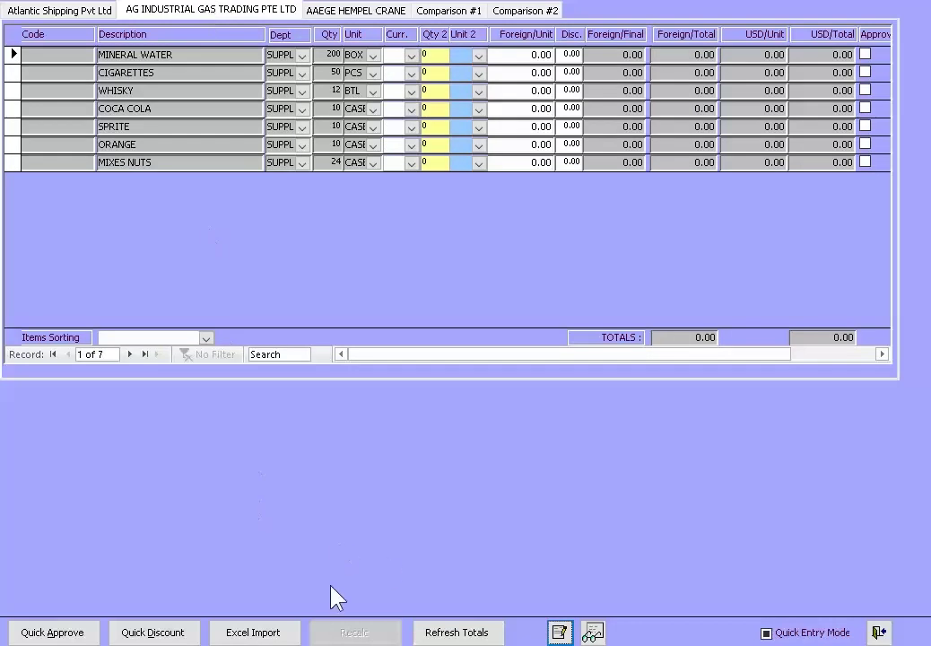
- Import BLKS-STR-028-18Req02.xls as A&G's quote, pricing its items at 12,058.00 USD total
left_click(274, 632)
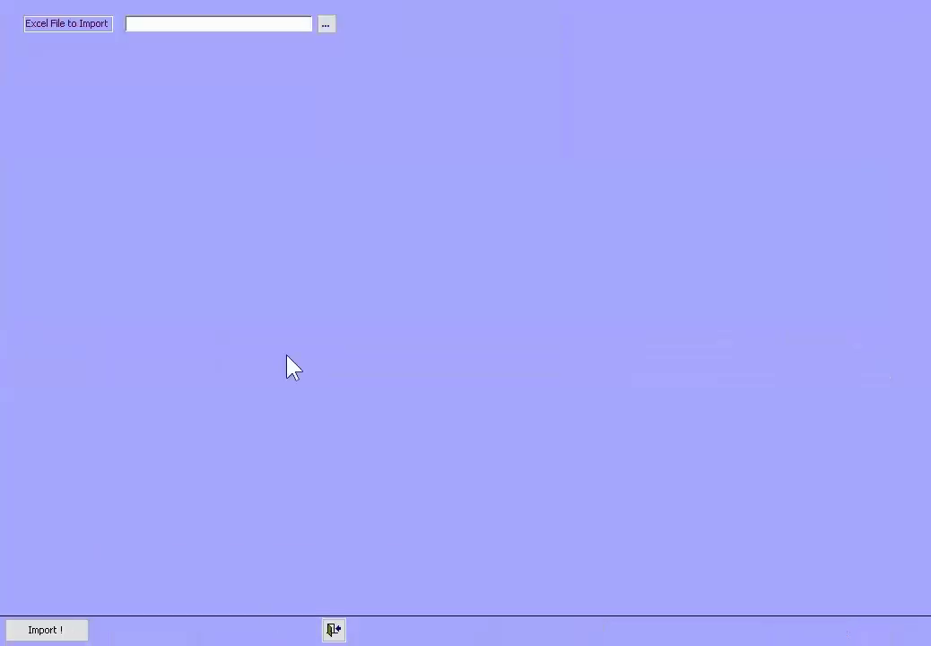
left_click(327, 26)
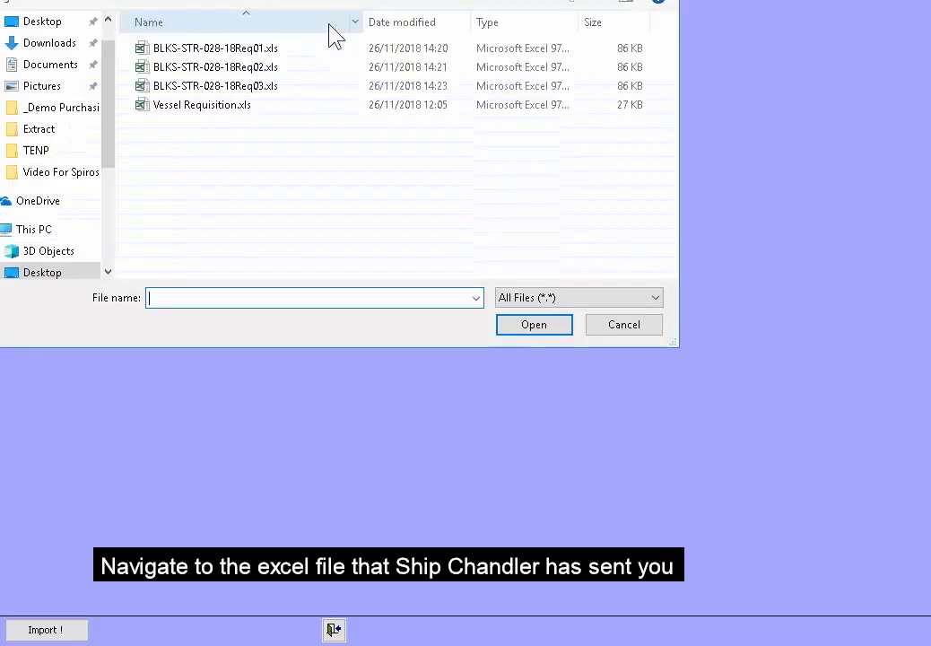
left_click(267, 71)
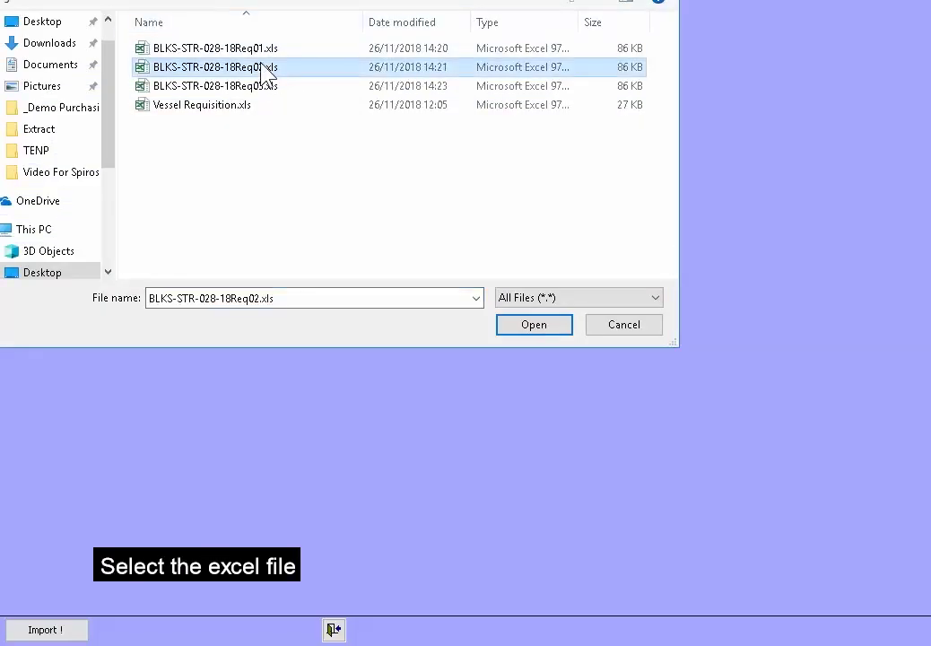
left_click(531, 327)
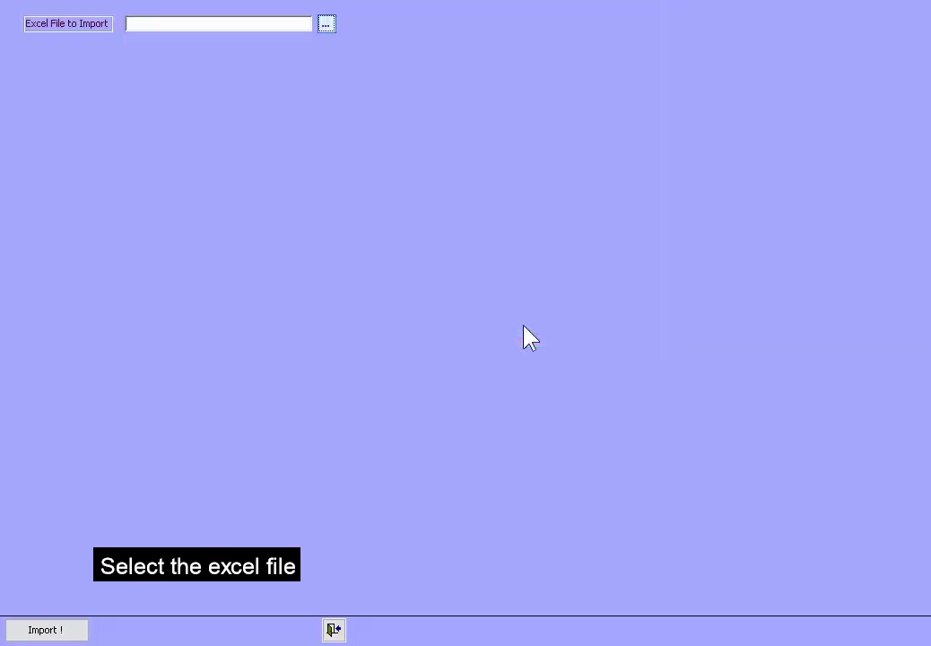
left_click(78, 630)
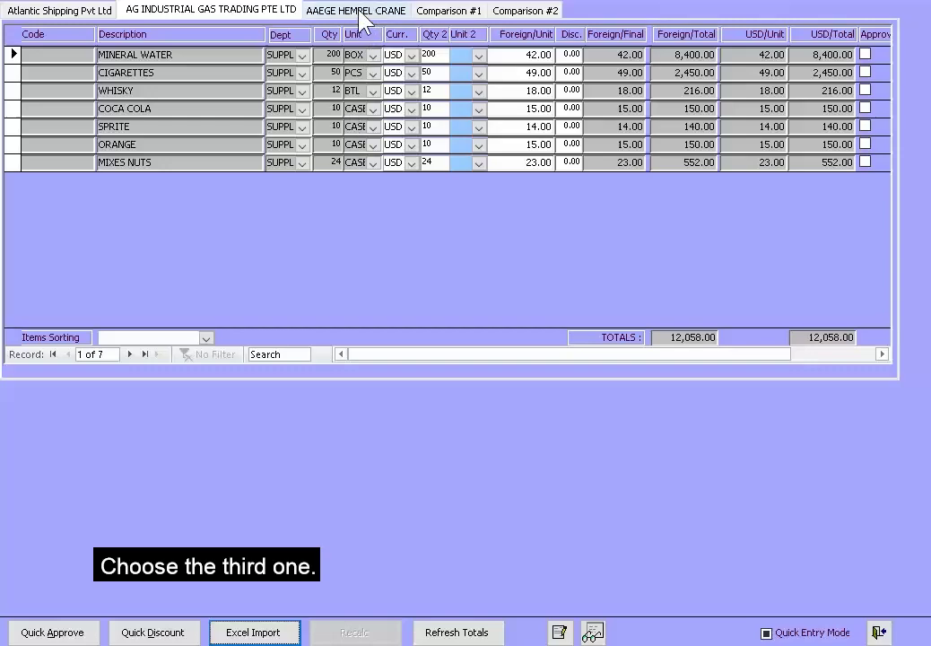
- Import BLKS-STR-028-18Req03.xls into the AAEGE HEMPEL CRANE tab, totalling 13,712.00 USD
left_click(357, 9)
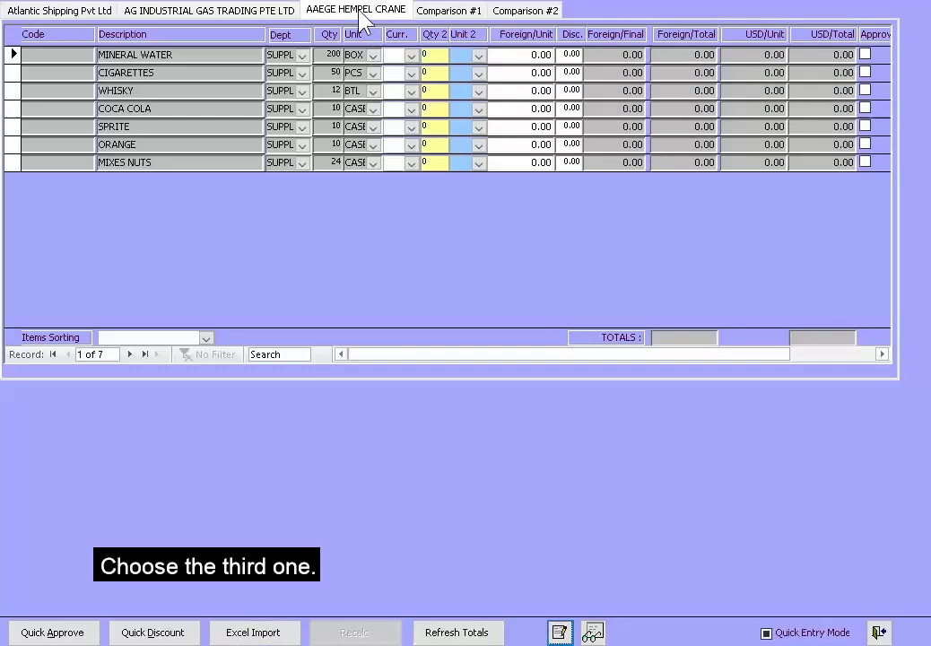
left_click(275, 633)
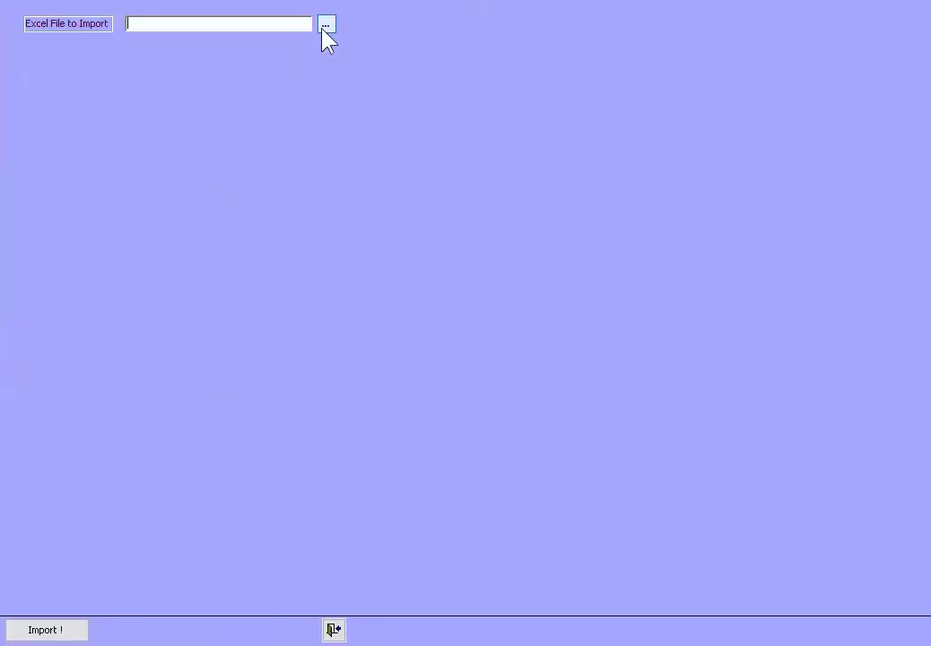
left_click(326, 25)
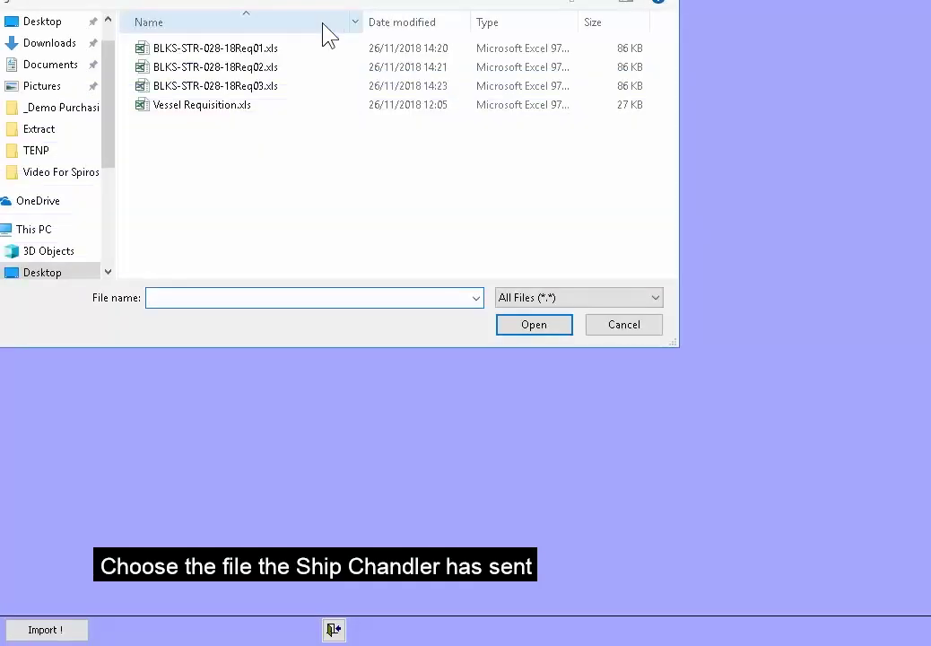
left_click(261, 86)
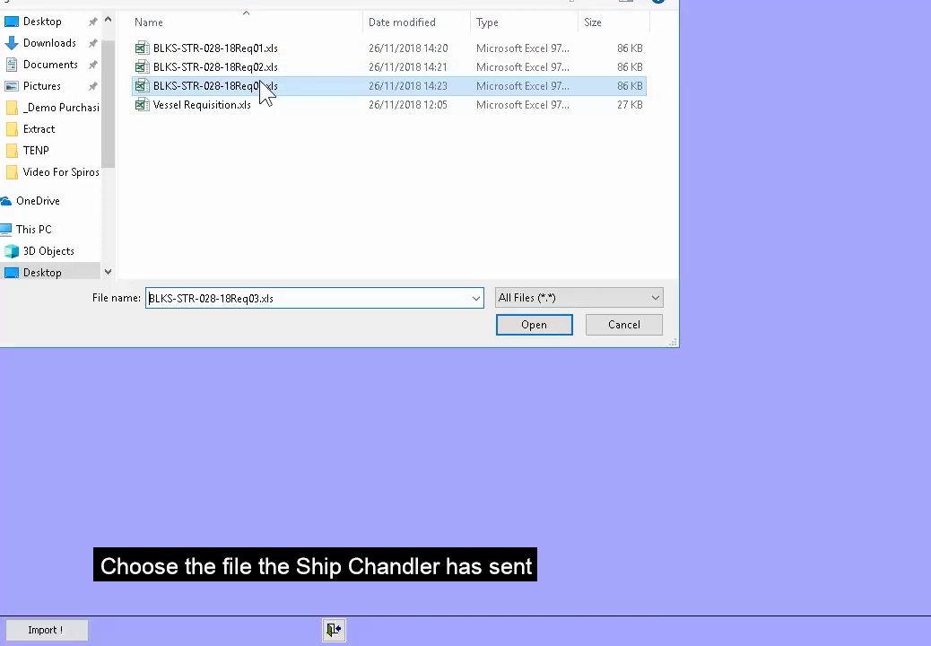
left_click(520, 329)
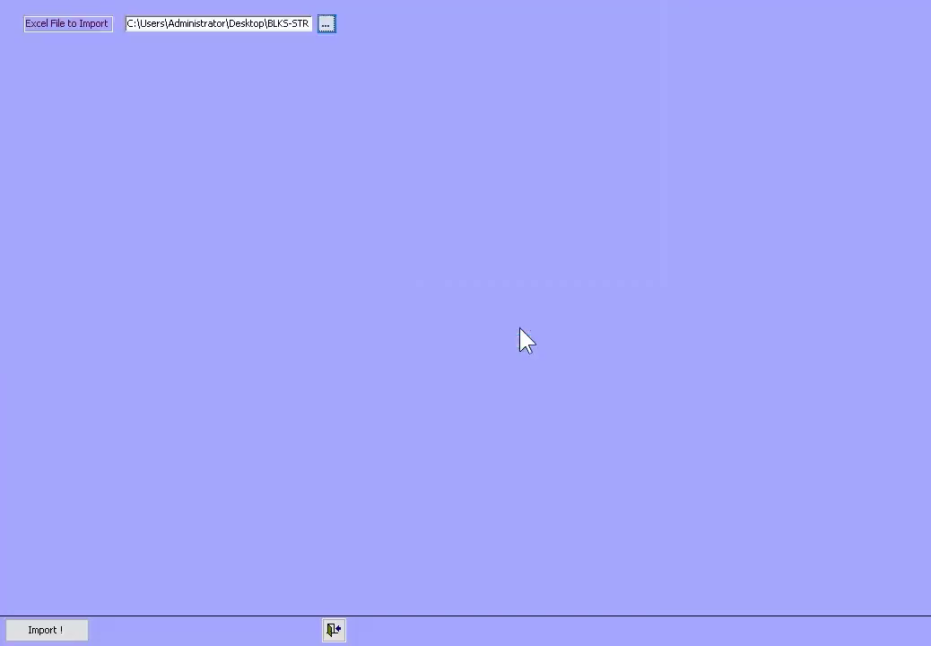
left_click(63, 629)
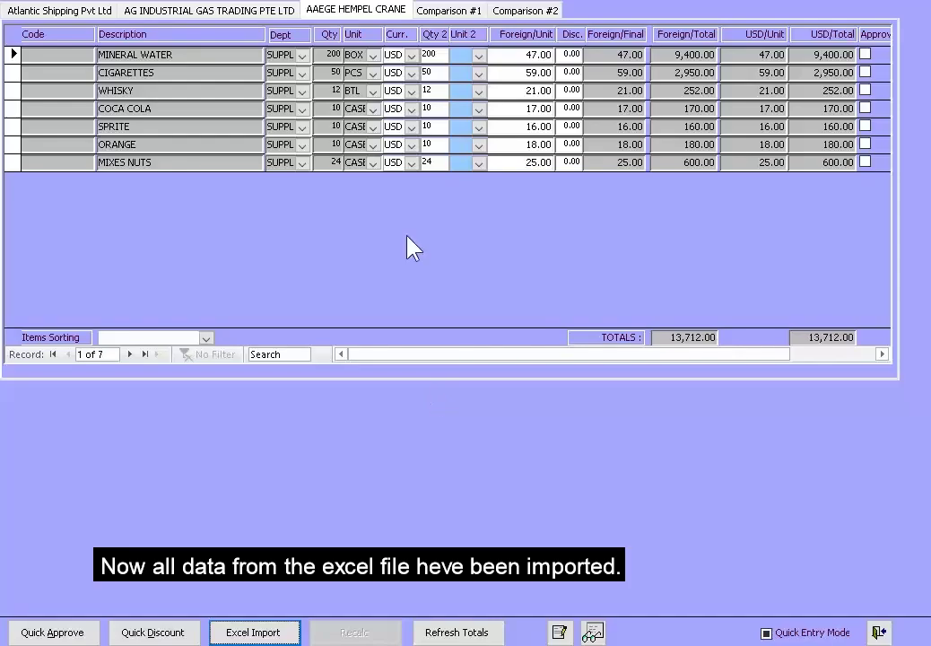
- Open the Comparison #1 price grid and make its entries editable
left_click(458, 14)
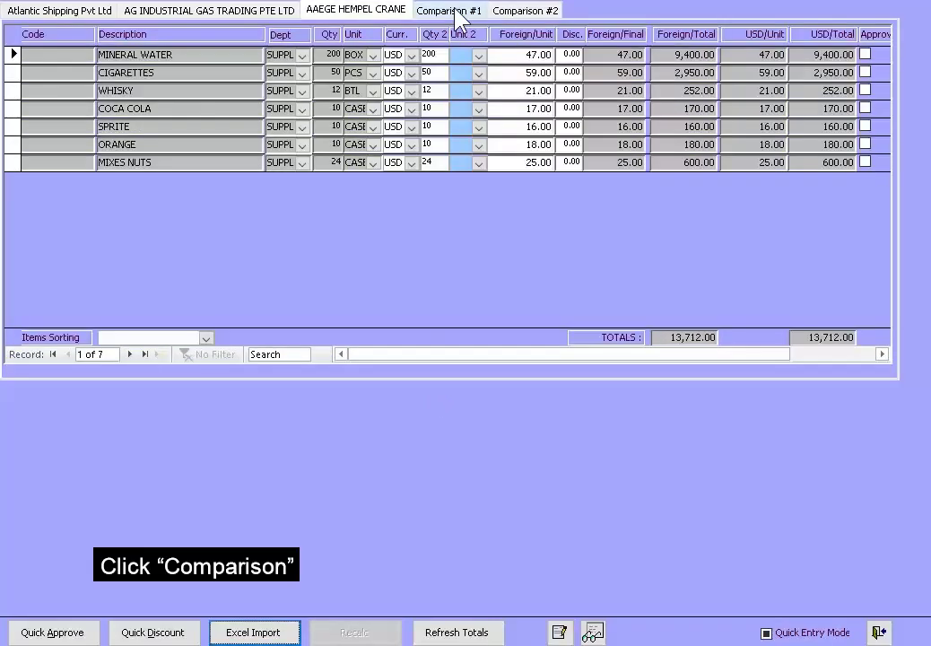
left_click(455, 12)
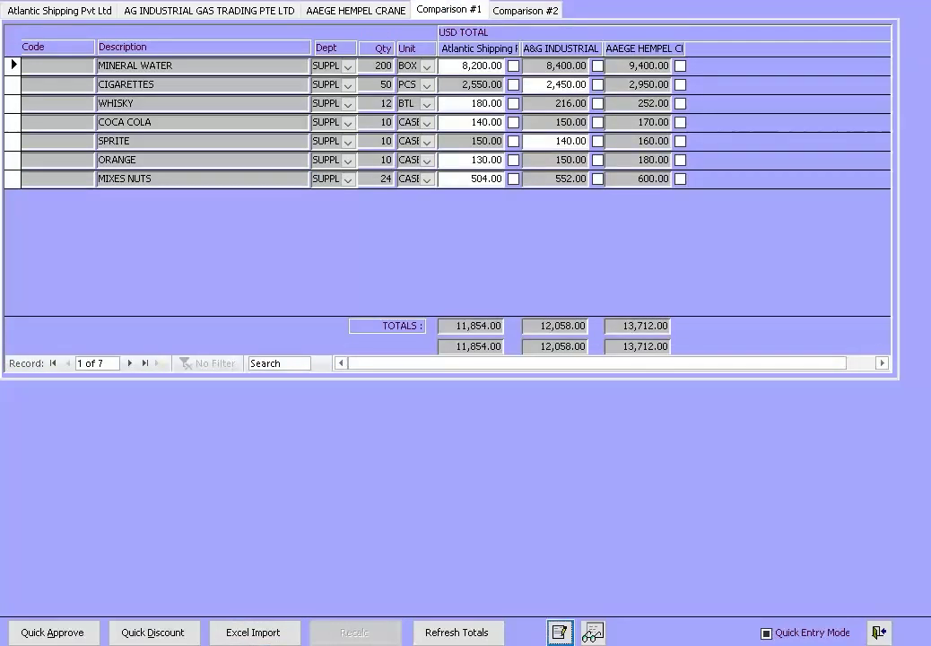
left_click(559, 633)
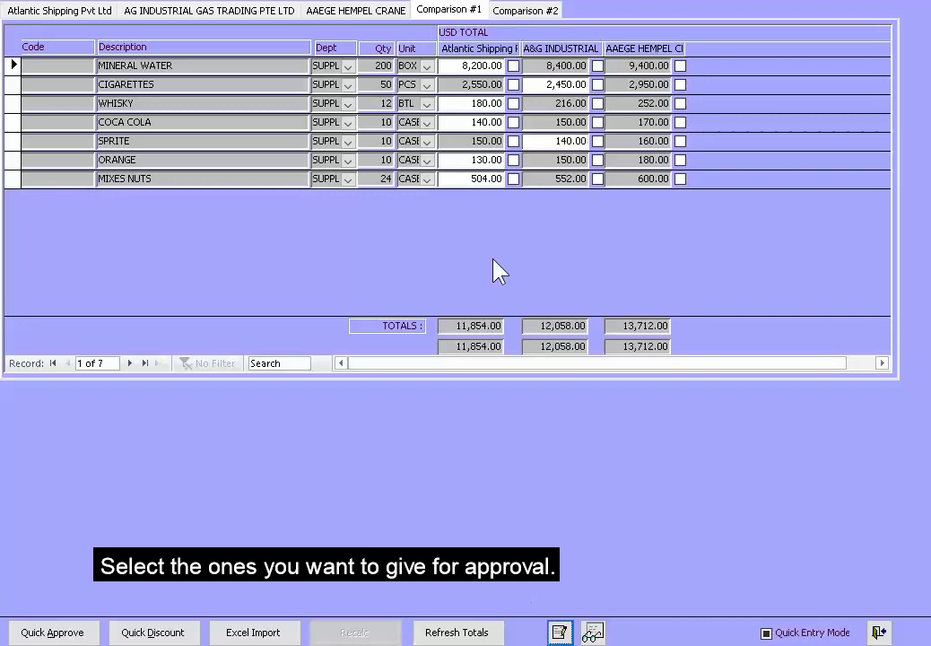
- Tick Atlantic Shipping for MINERAL WATER, WHISKY, COCA COLA and the remaining items, and A&G for CIGARETTES and SPRITE
left_click(514, 65)
left_click(598, 84)
left_click(514, 103)
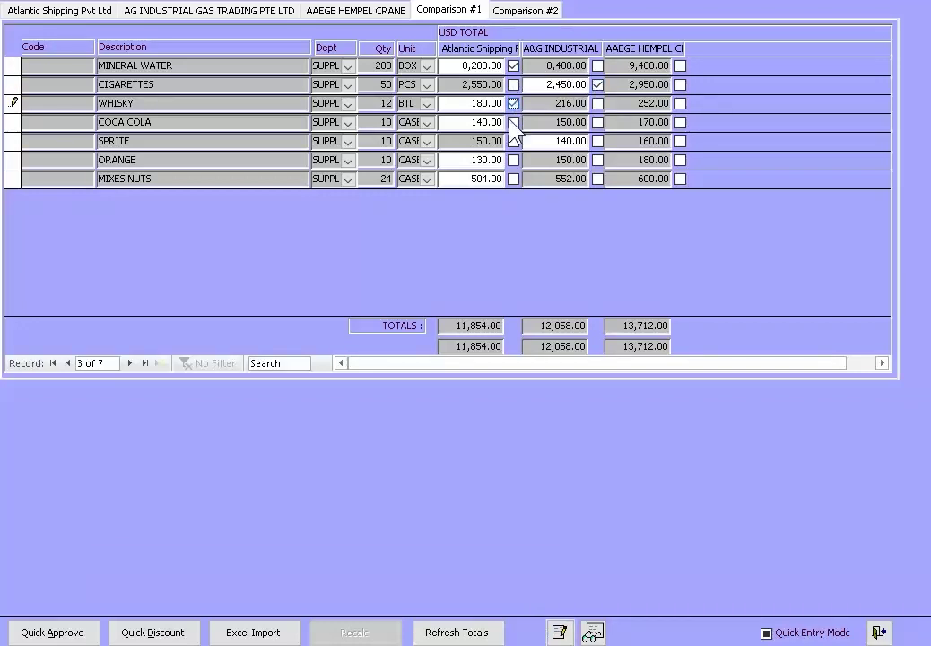
key("Down")
key("space")
left_click(598, 140)
left_click(513, 160)
key("Down")
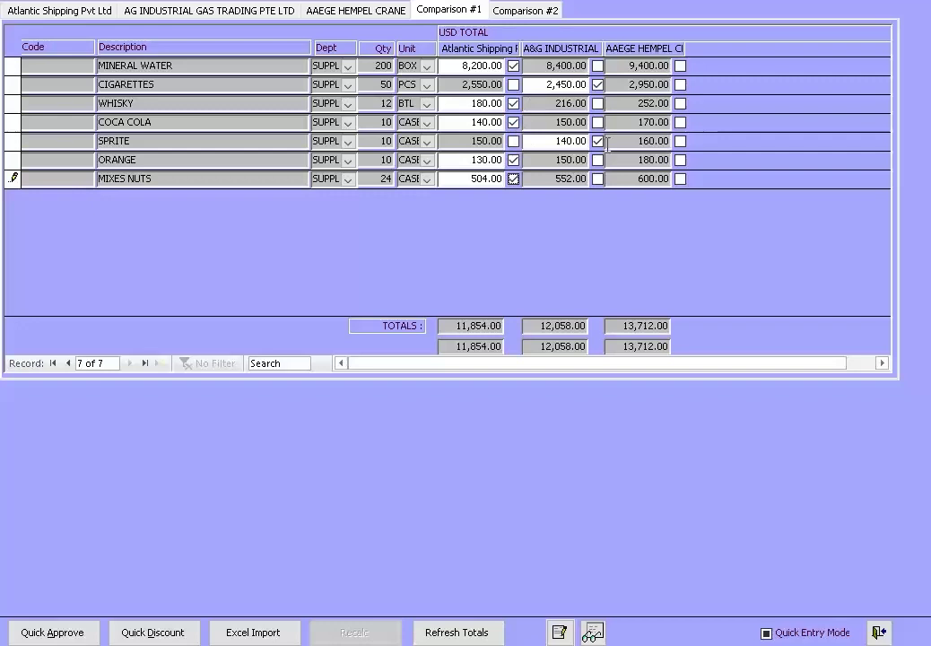
left_click(79, 634)
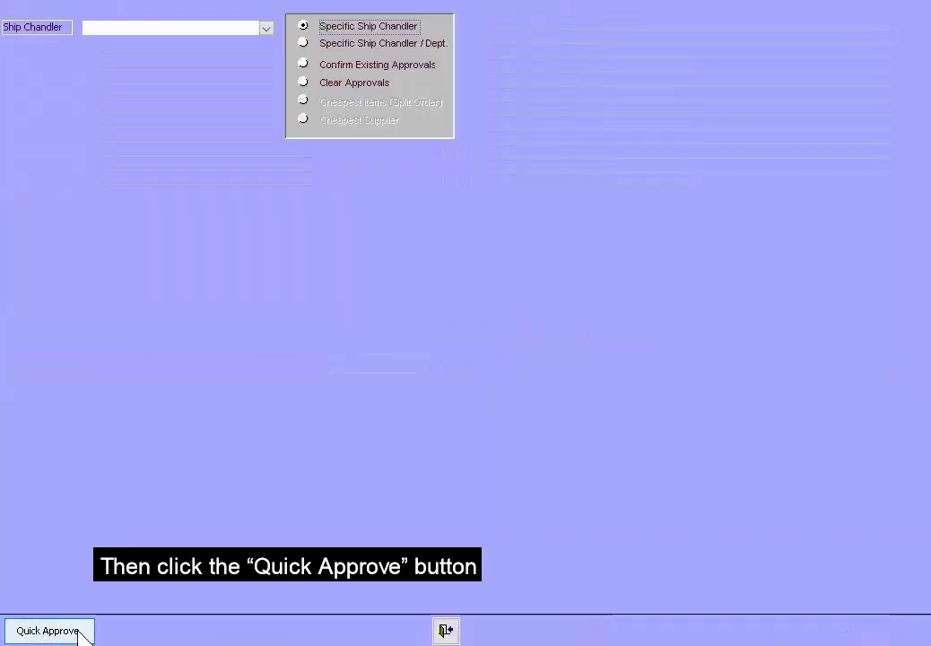
- Quick-approve with Confirm Existing Approvals and answer Yes to the confirmation
left_click(303, 64)
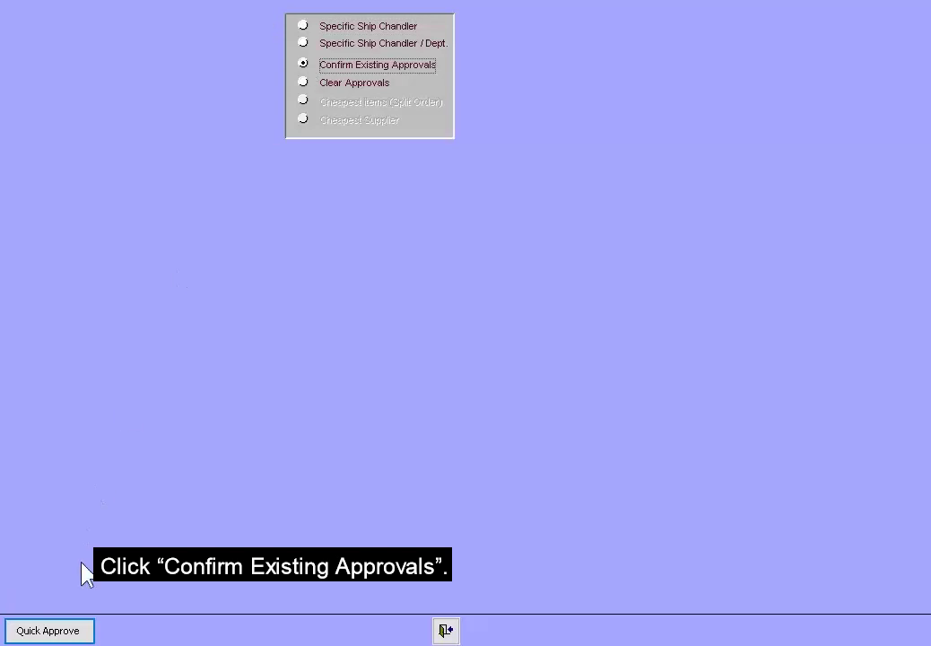
left_click(78, 634)
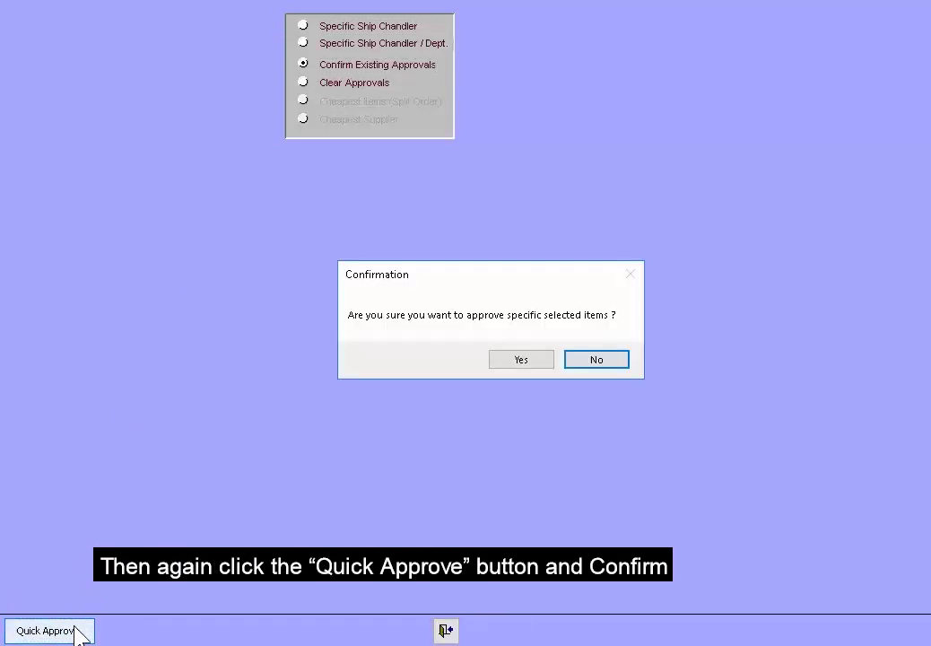
left_click(527, 363)
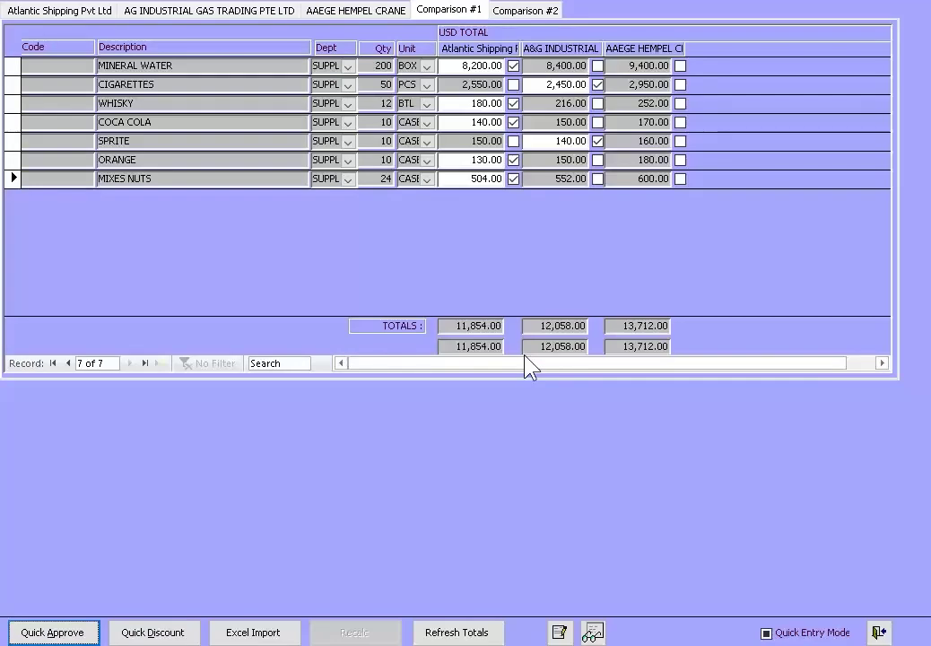
- Close the comparison and open Order 02412 for Atlantic Shipping and A&G (11,744.00 USD)
left_click(879, 633)
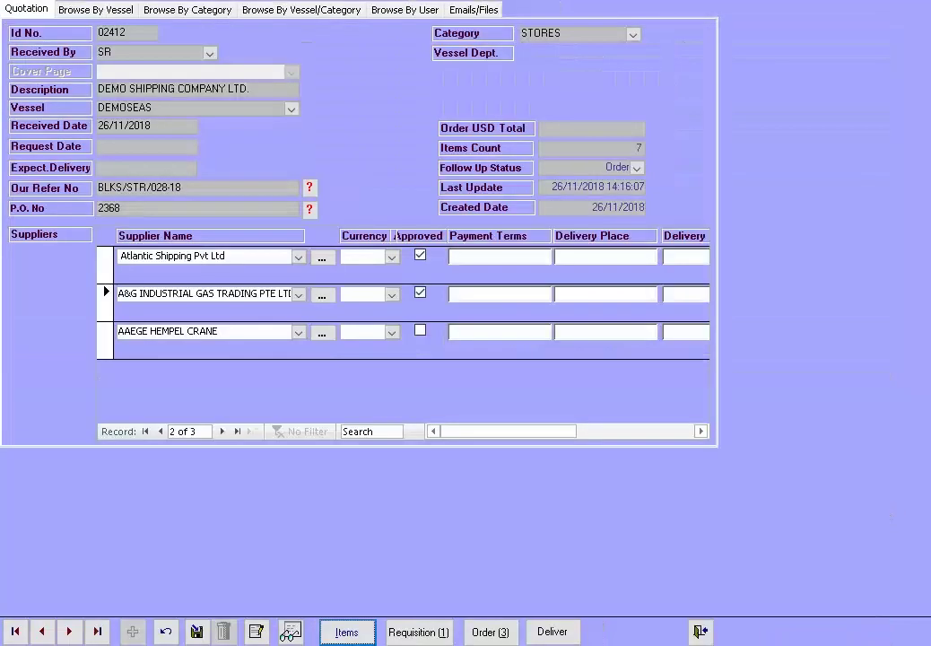
left_click(484, 633)
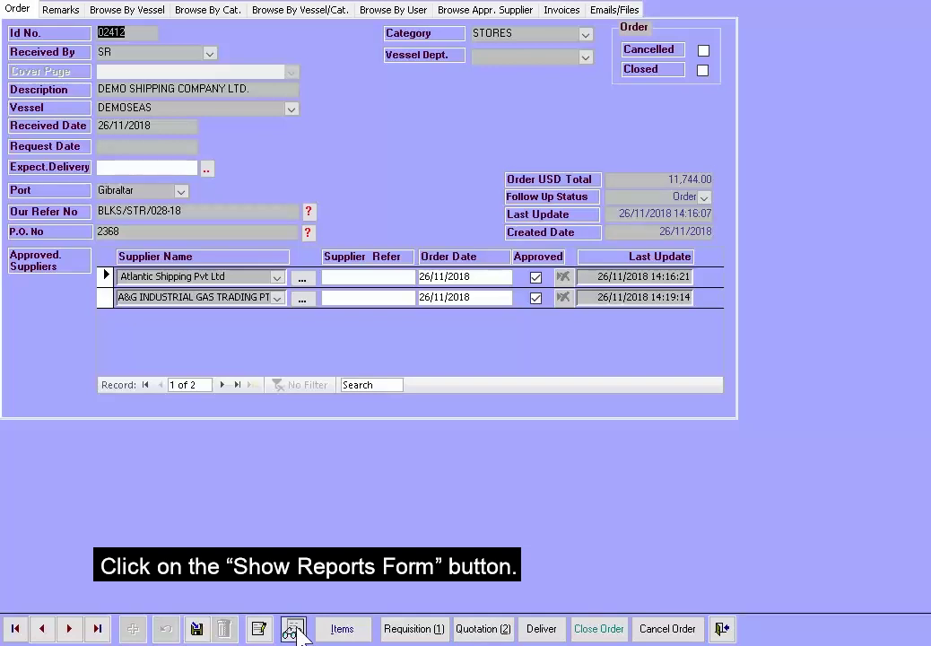
- Mail the Order report to Atlantic Shipping Pvt Ltd as an attached supplyOrderV2.pdf
left_click(295, 629)
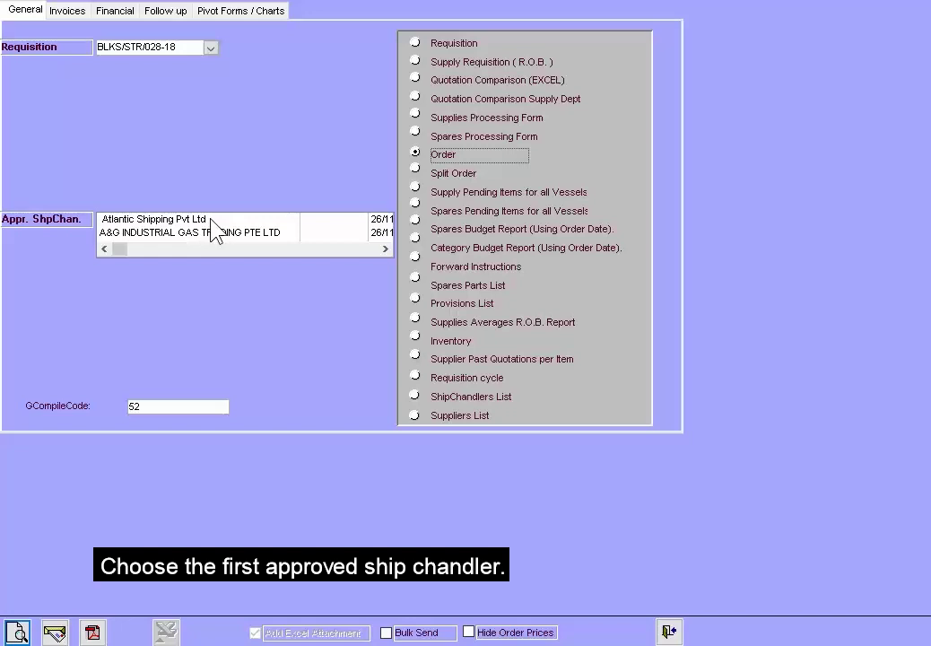
left_click(210, 220)
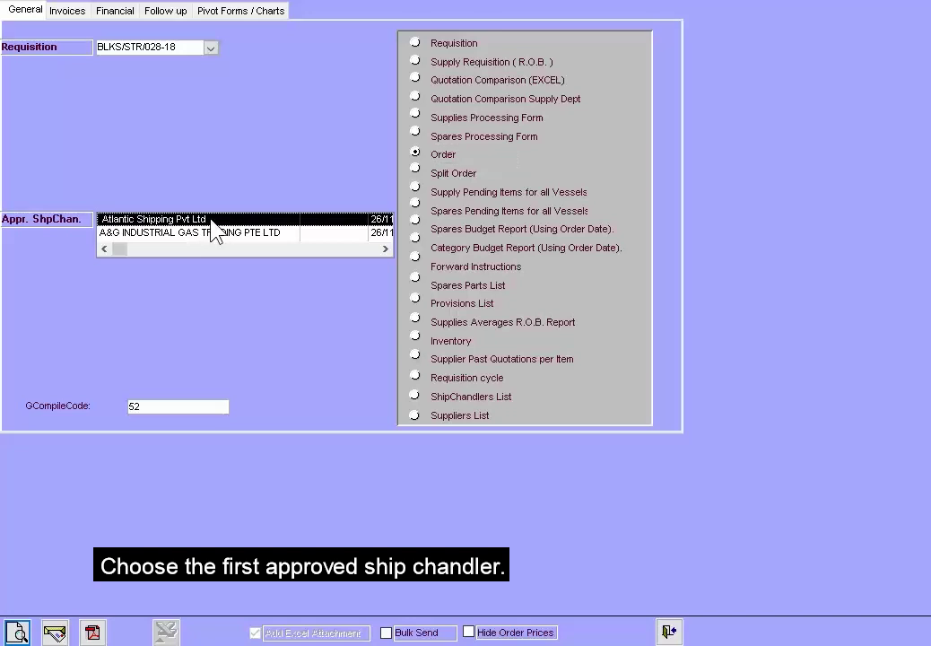
left_click(54, 632)
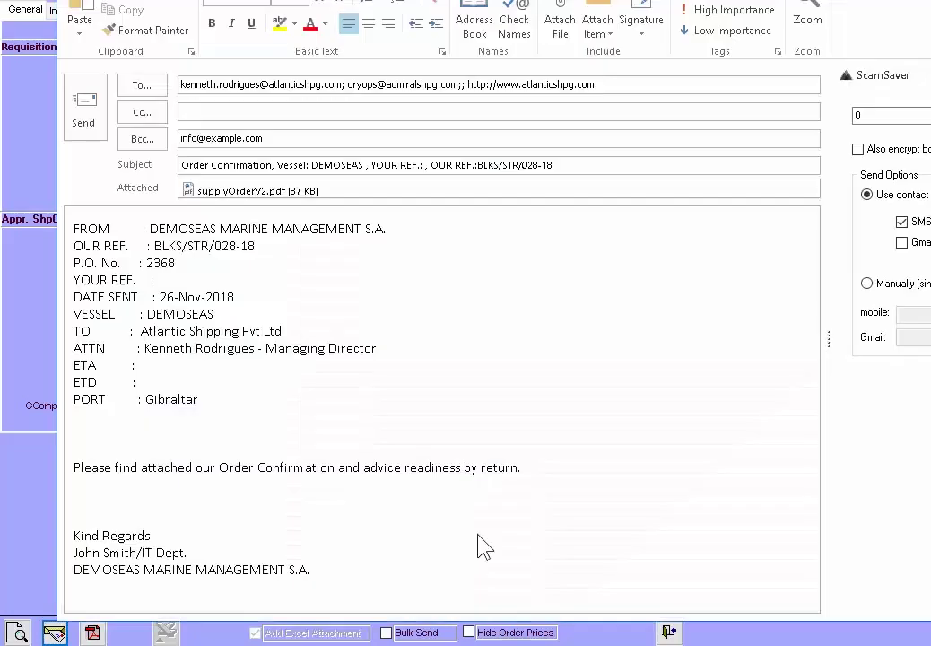
- Review the attached supplyOrderV2.pdf (five items, 9,154.00 USD) and send the email to Atlantic Shipping
left_click(277, 192)
double_click(277, 192)
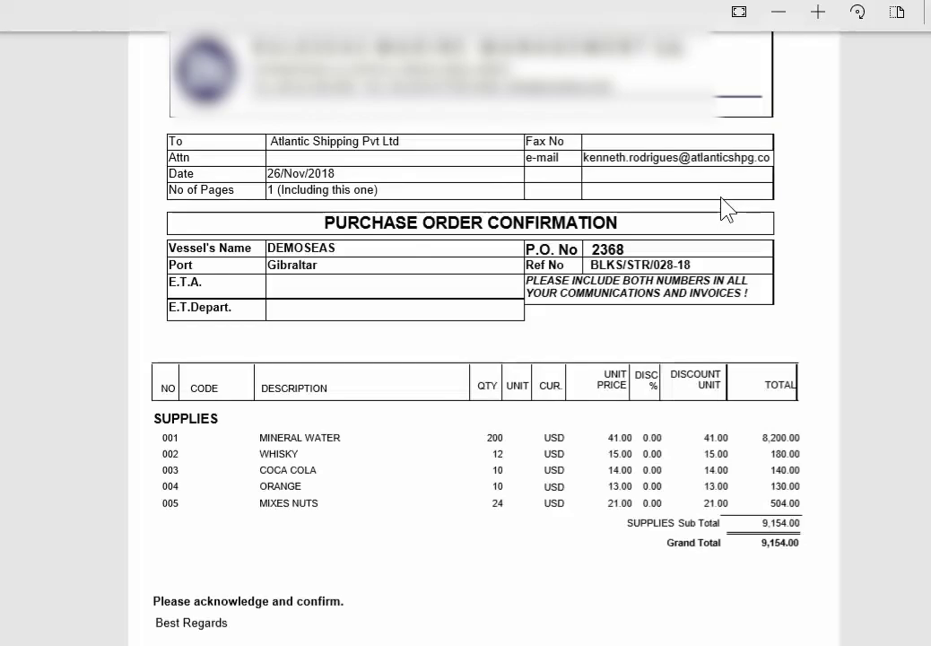
scroll(727, 209, "down", 1)
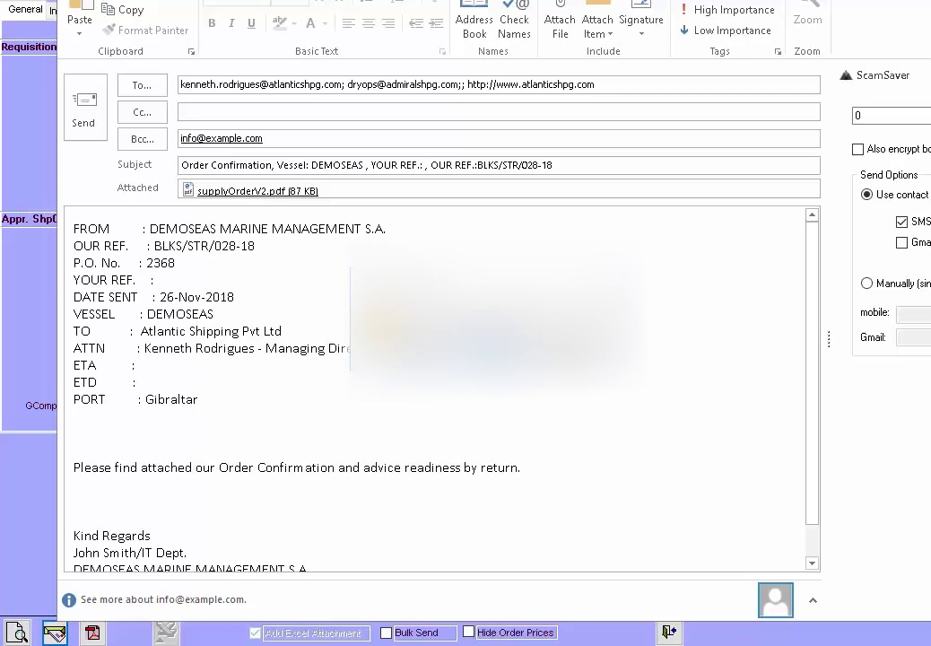
key("alt+s")
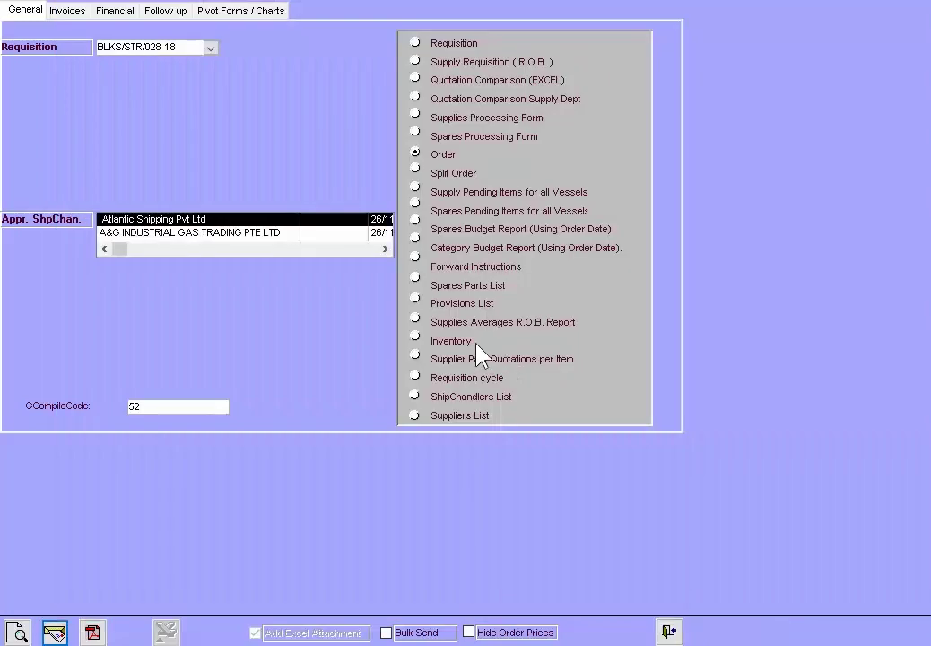
- Mail the Order report to A&G INDUSTRIAL GAS TRADING PTE LTD with supplyOrderV2.pdf attached
left_click(243, 236)
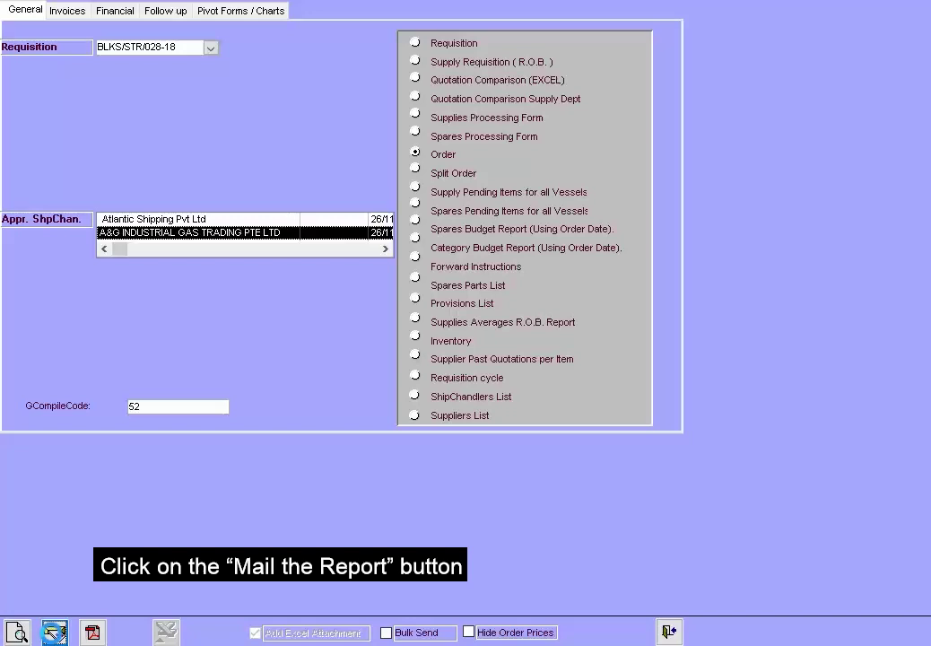
left_click(54, 633)
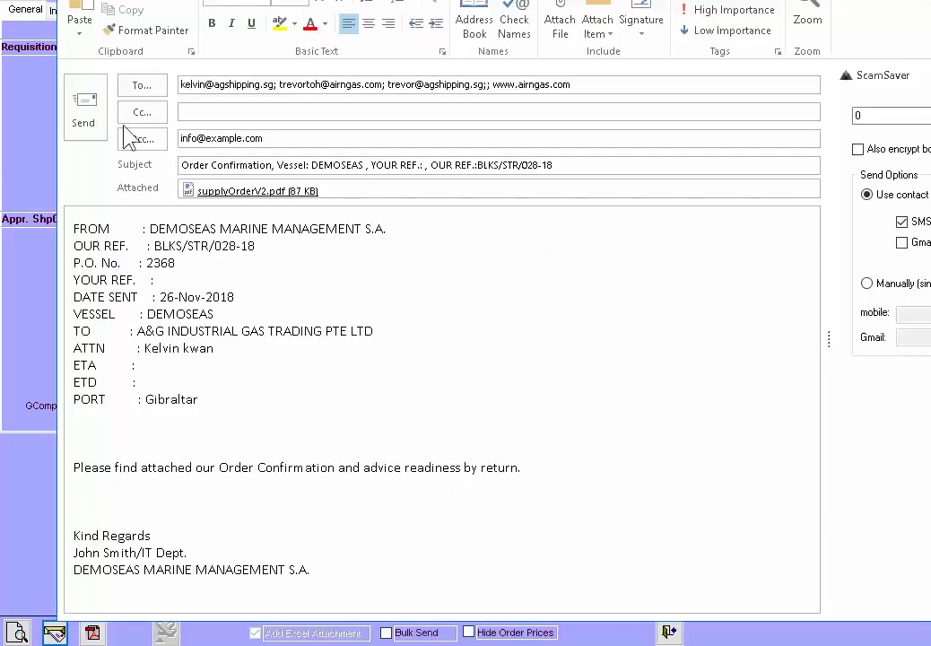
- Preview the attached purchase order, CIGARETTES and SPRITE at 2,590.00 USD, then close it
double_click(239, 190)
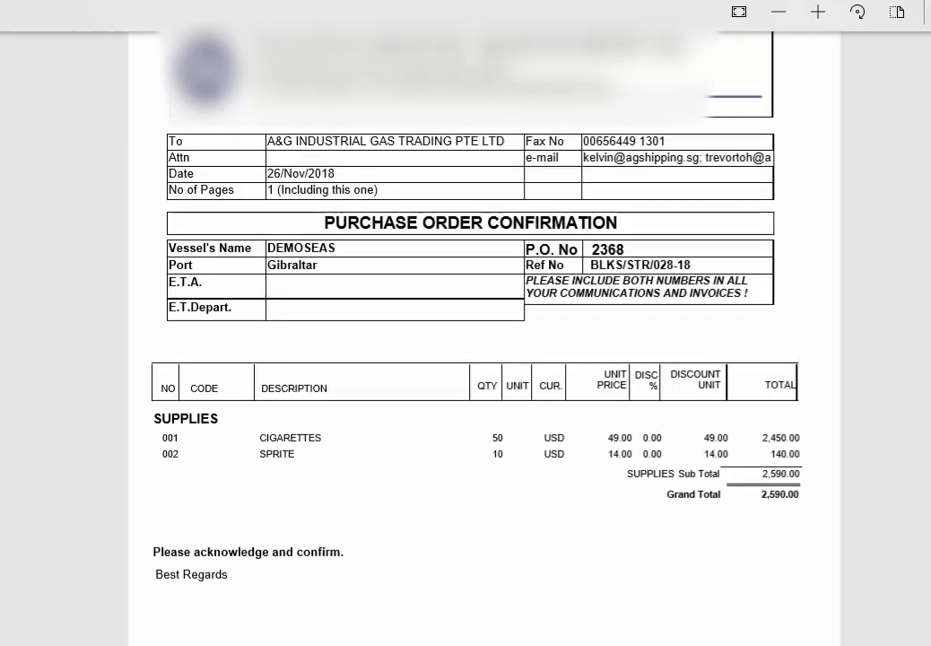
key("alt+F4")
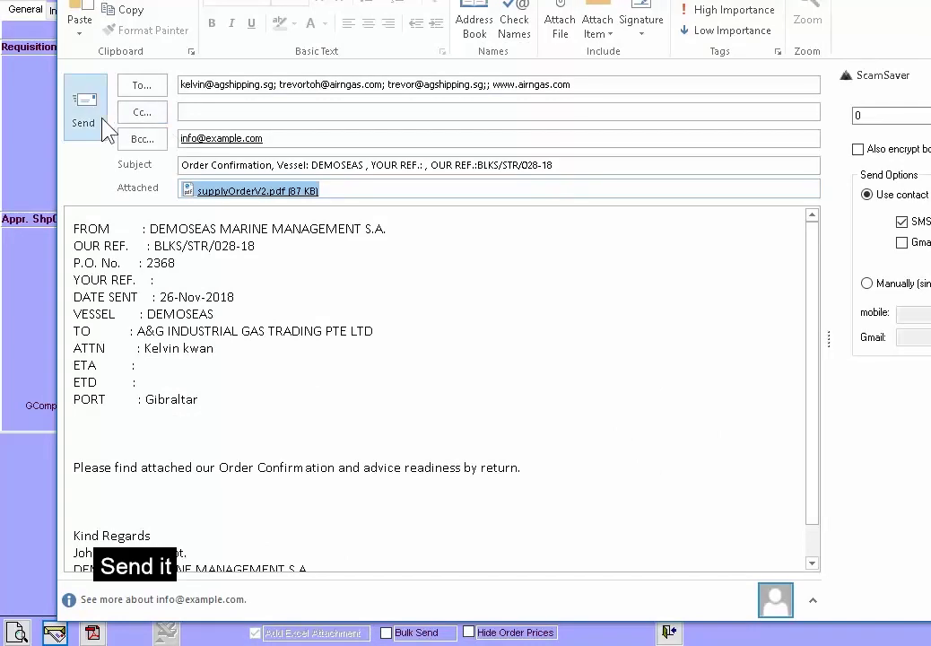